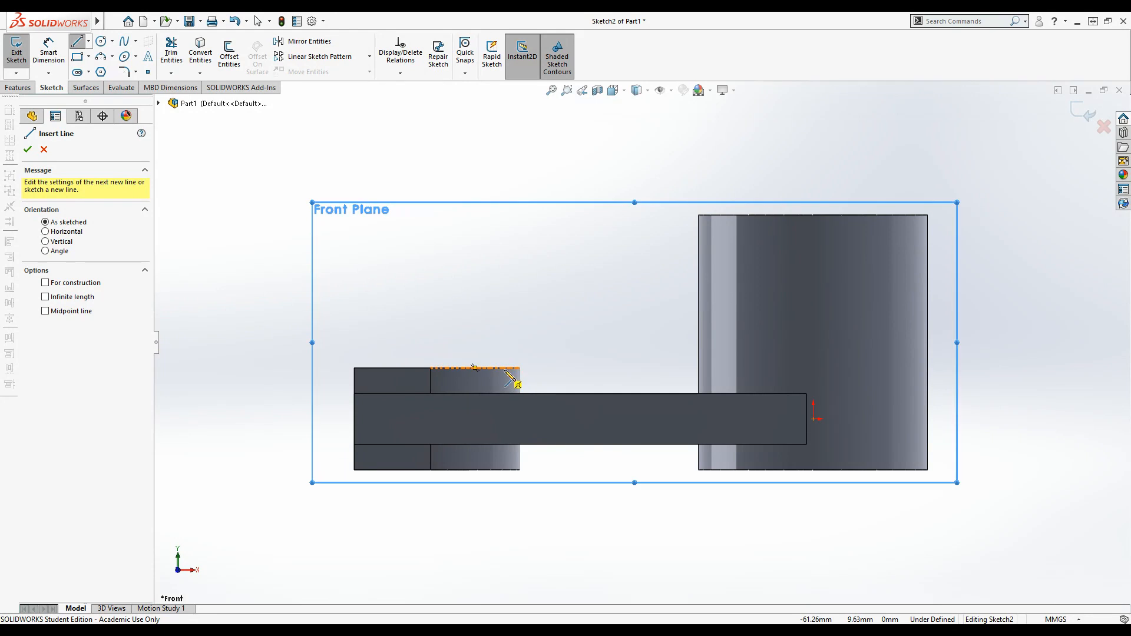
- Sketch the rib profile from the fork boss's top edge, sloping about 46 mm to the cylinder's top corner and along its top, then exit
click(499, 368)
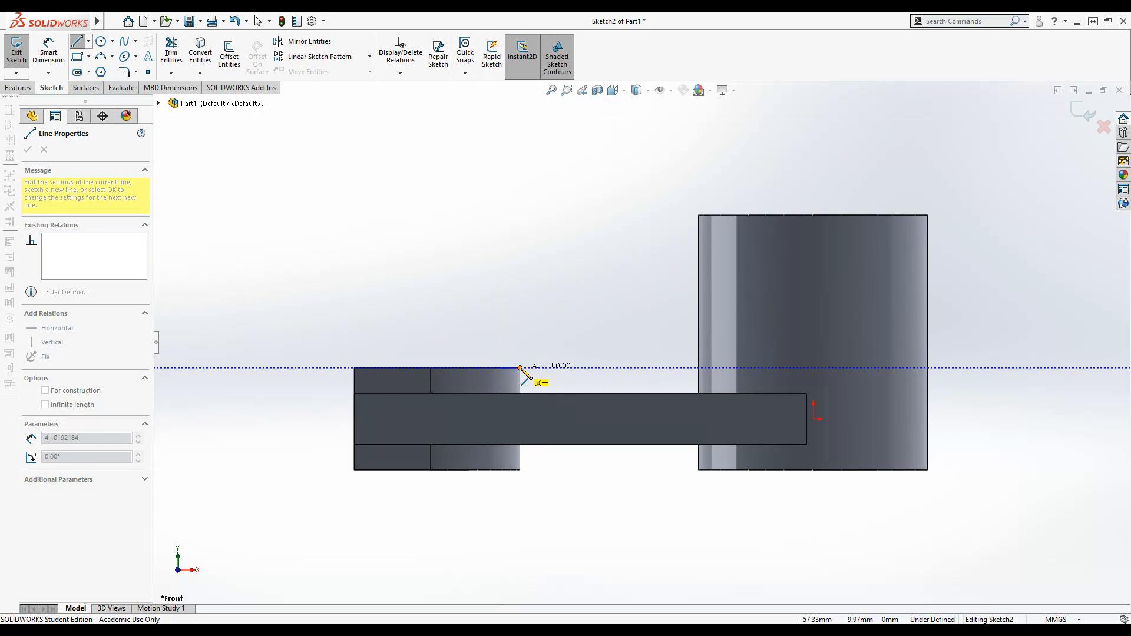
click(519, 368)
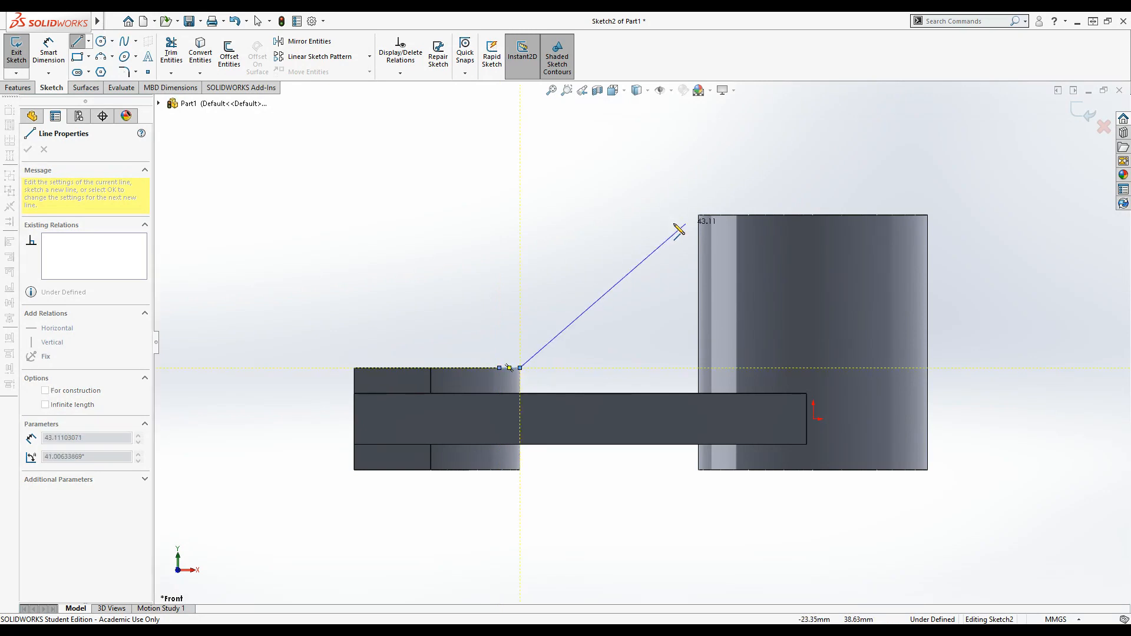
click(698, 216)
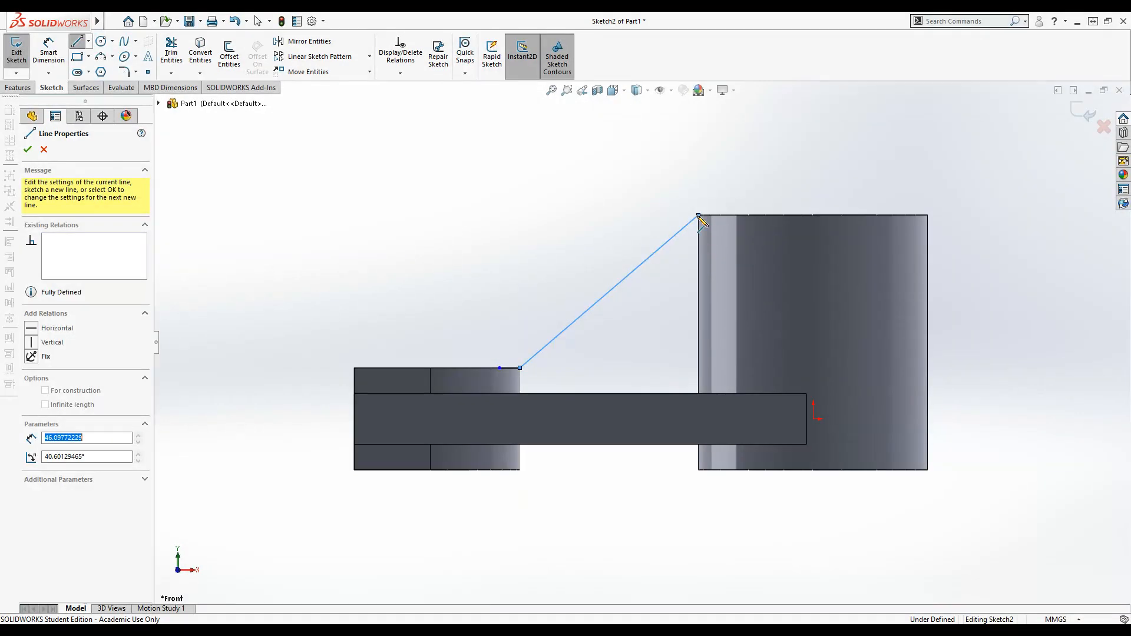
click(727, 215)
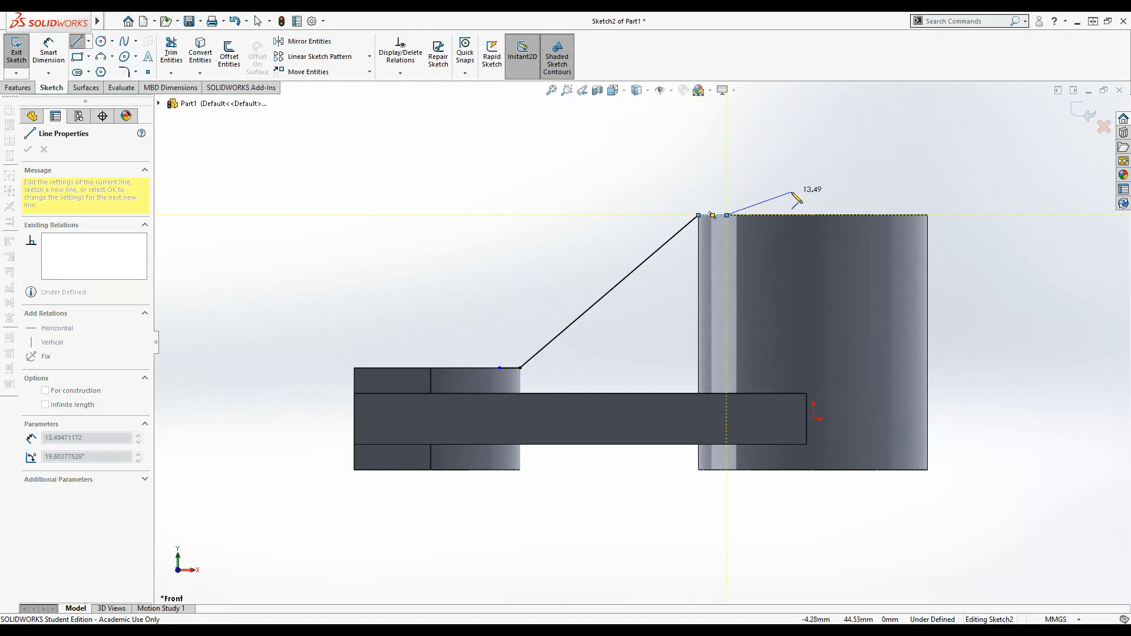
key(Escape)
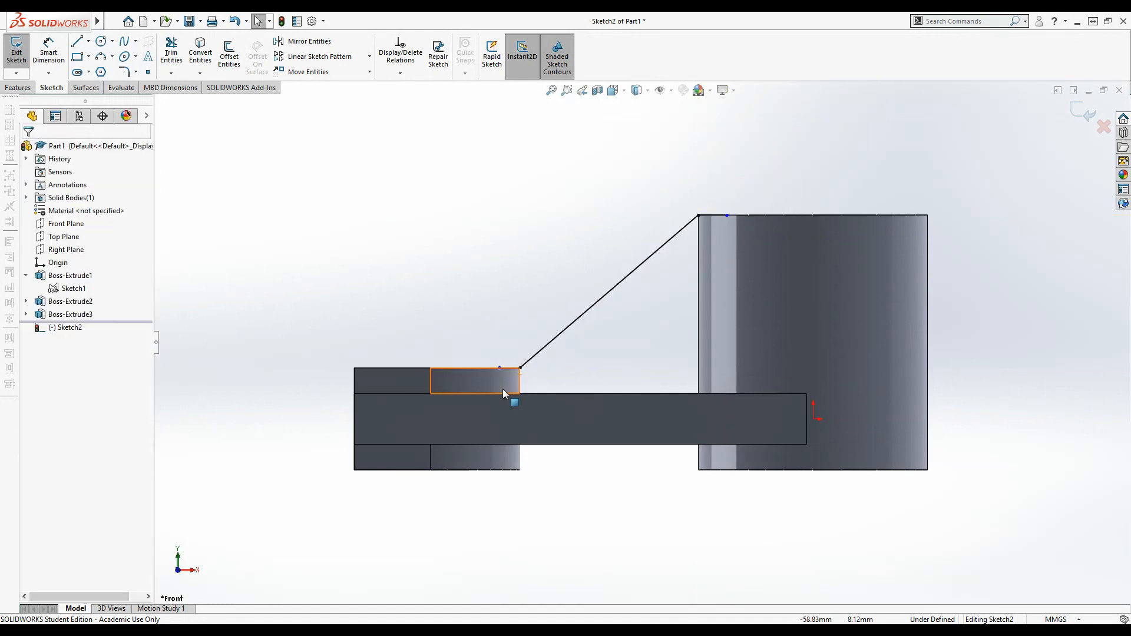
click(1082, 114)
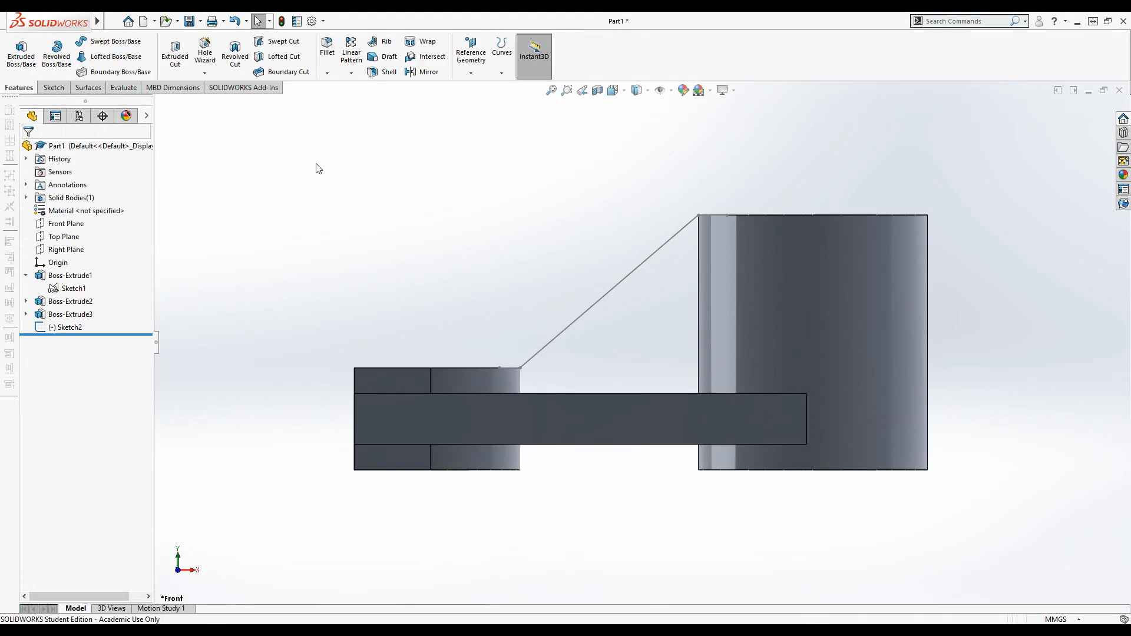
- Create a 10 mm thick rib, centred on both sides, from the sloped profile sketch between the fork boss and the cylinder
click(378, 42)
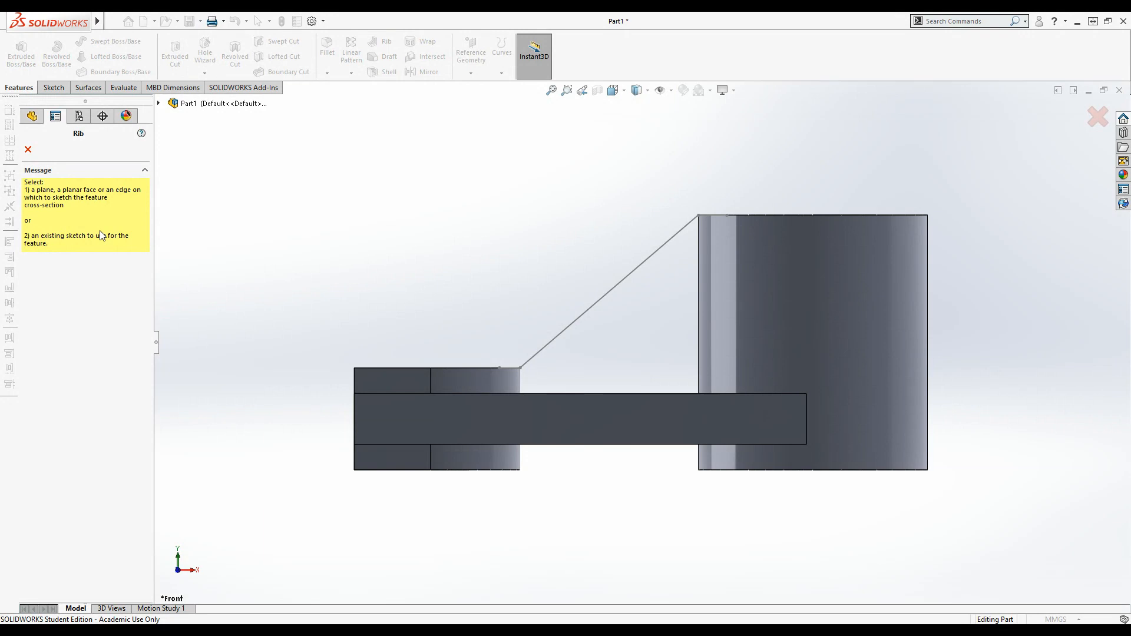
click(631, 280)
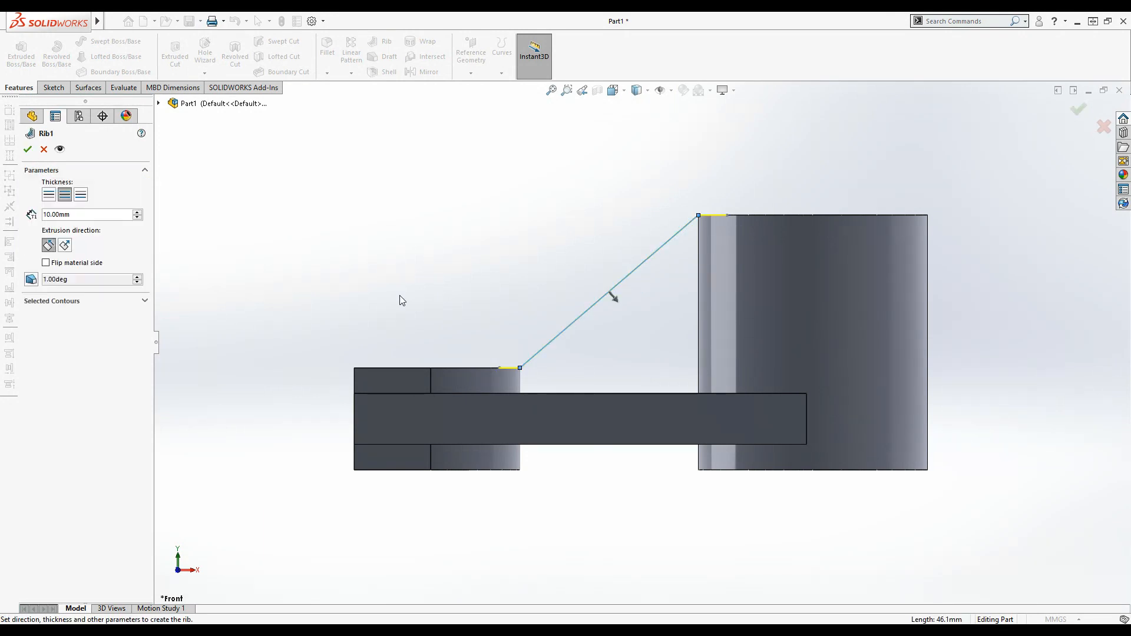
click(615, 300)
middle_drag(485, 224, 548, 285)
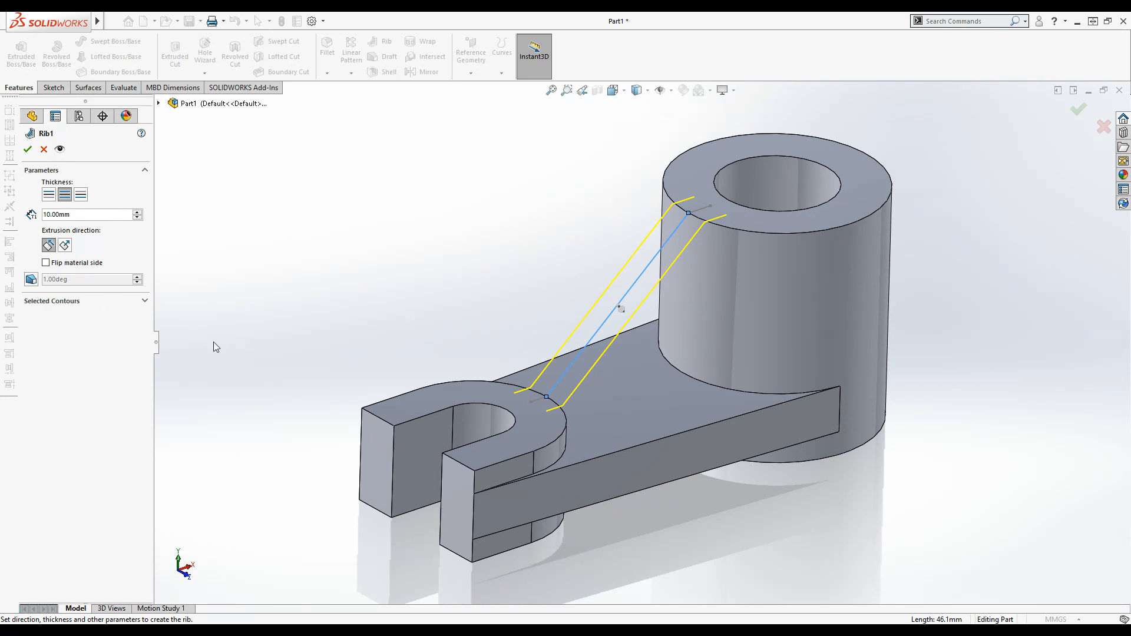
click(27, 150)
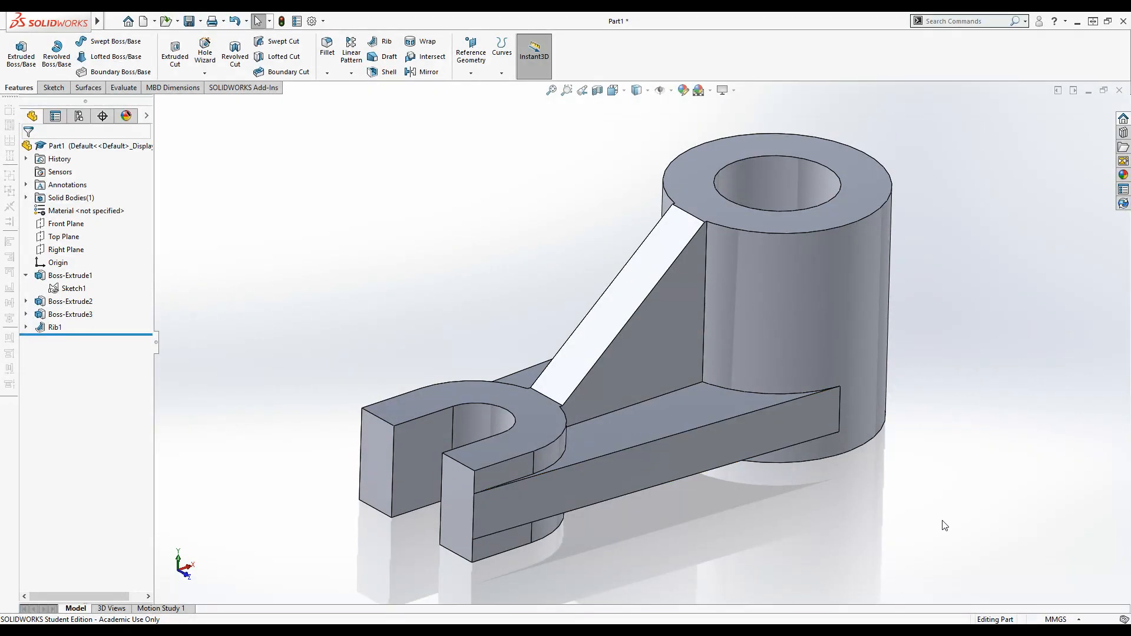
- Start a sketch on the Front Plane in front view and set the display style to hidden lines visible
middle_drag(955, 490, 917, 500)
scroll(917, 500, up, 2)
scroll(1013, 280, down, 3)
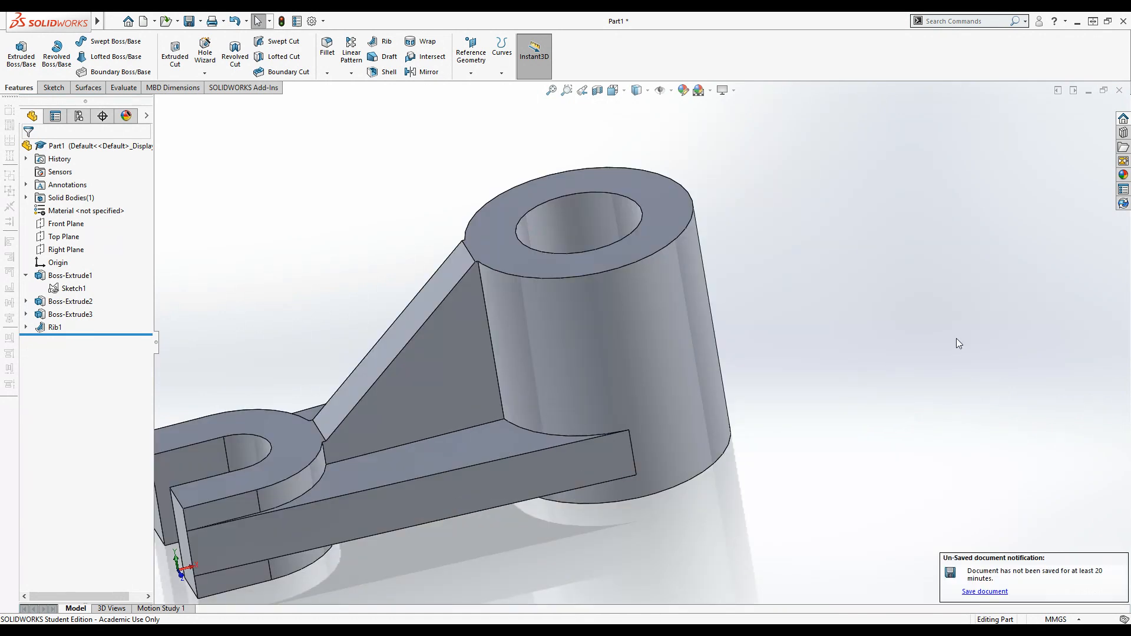
scroll(956, 339, up, 2)
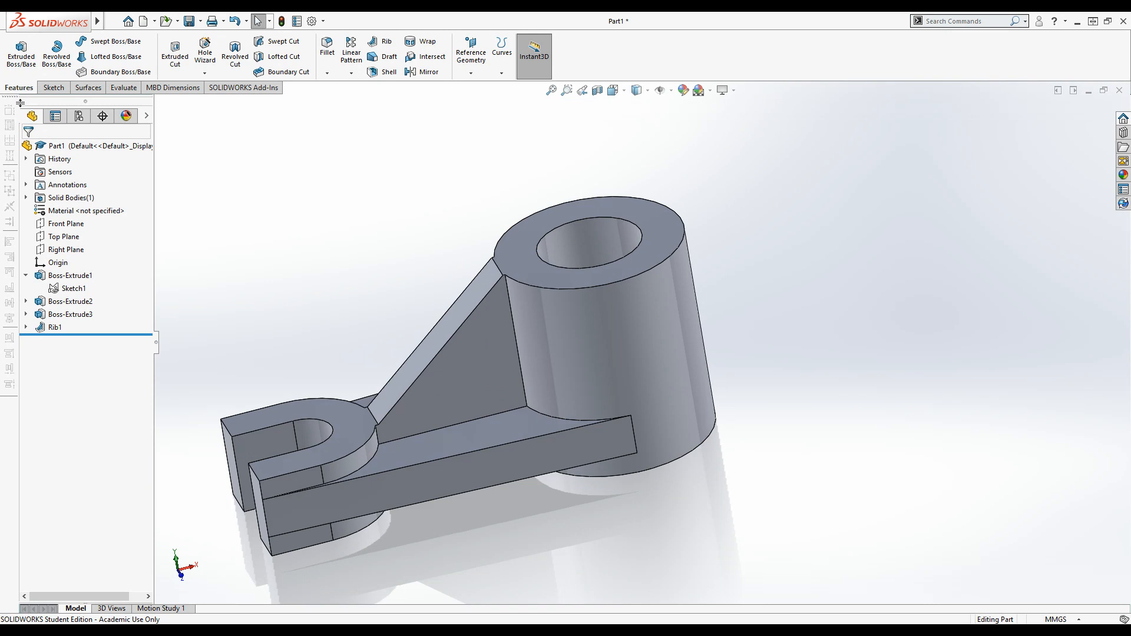
click(75, 223)
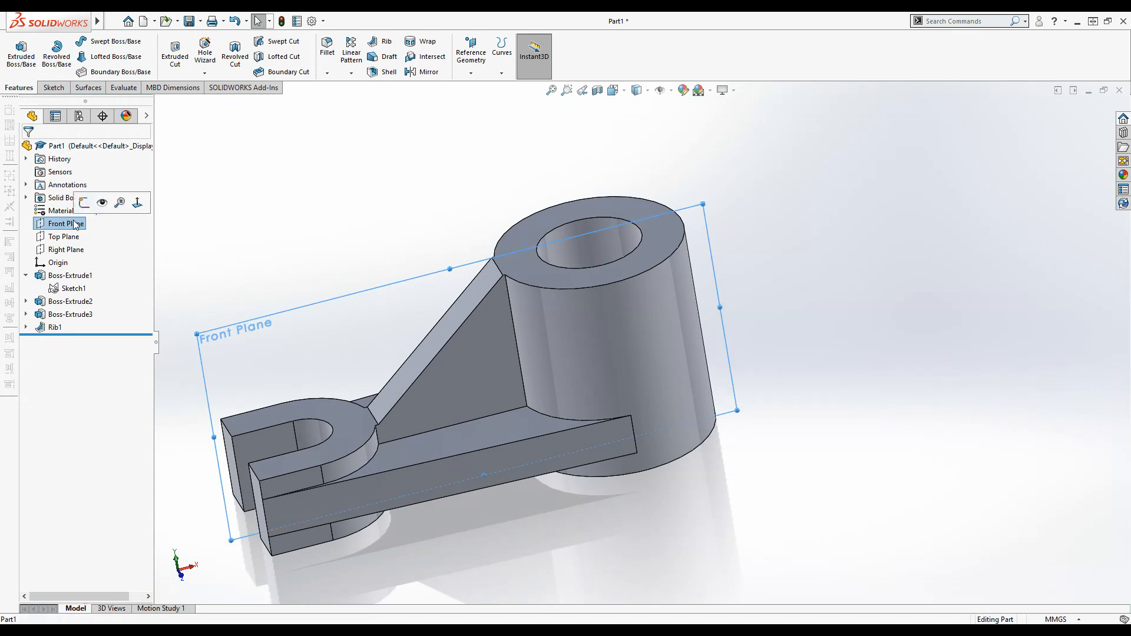
click(13, 63)
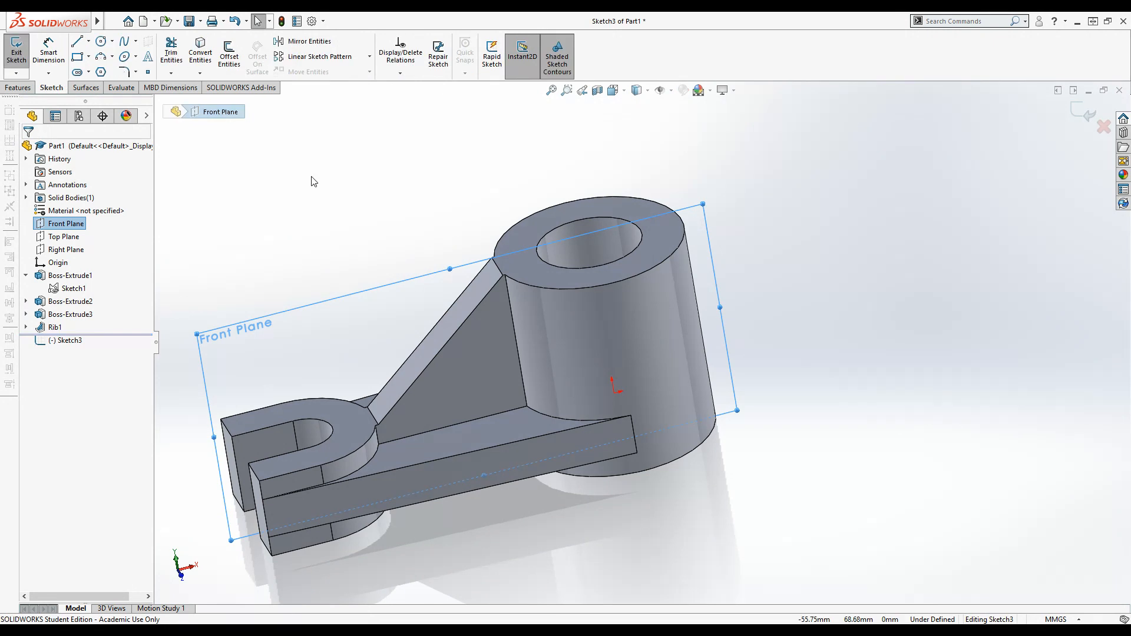
key(space)
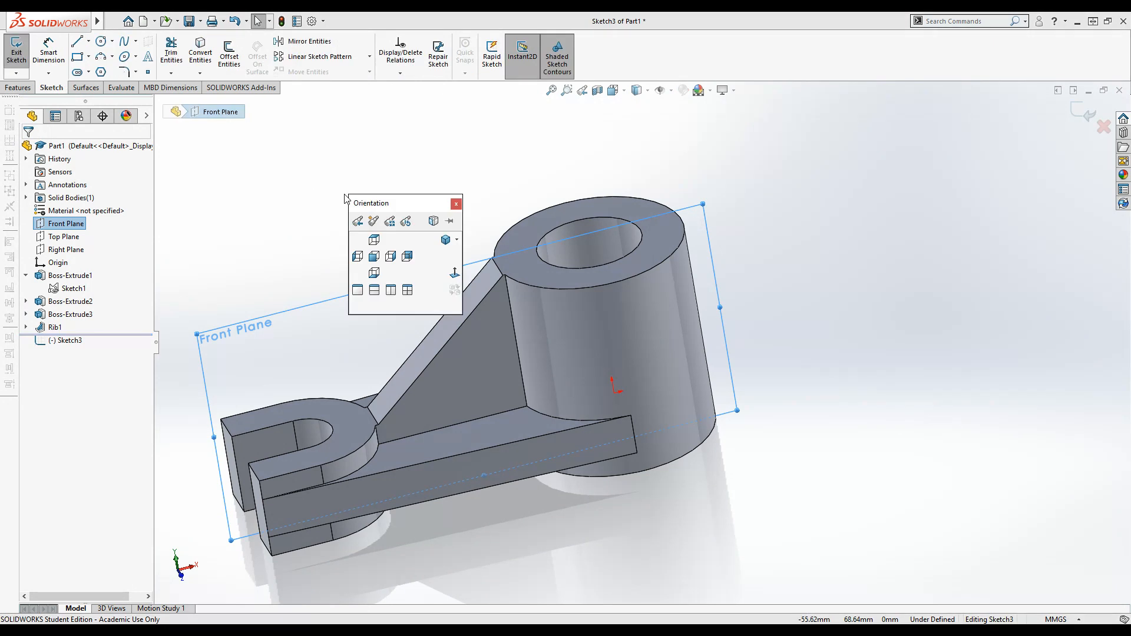
click(373, 256)
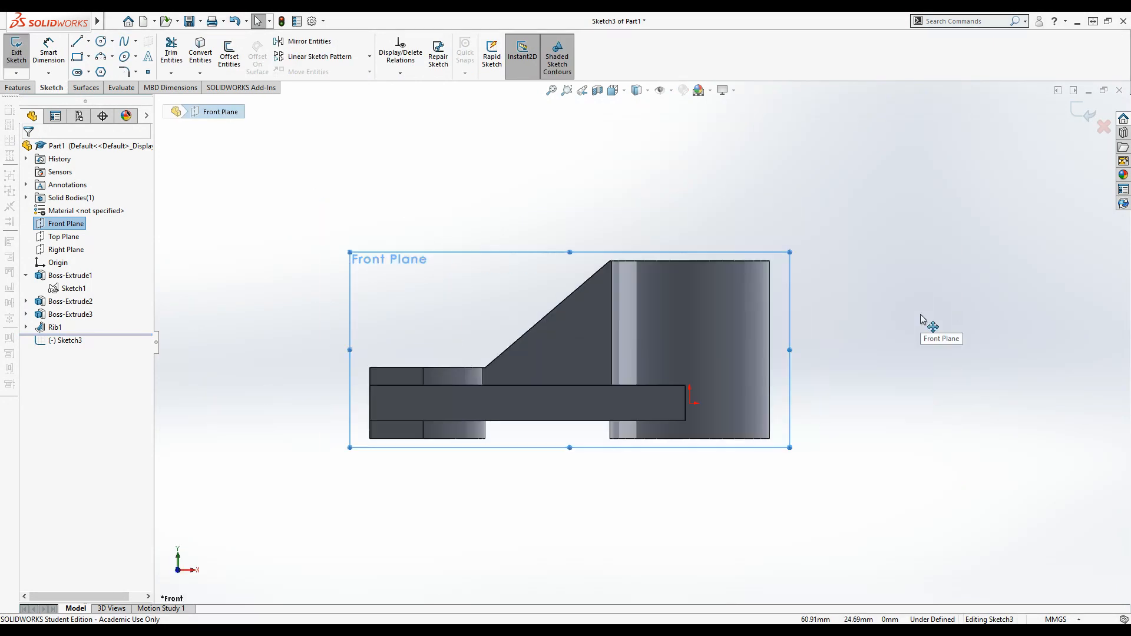
scroll(897, 323, down, 5)
scroll(911, 391, down, 2)
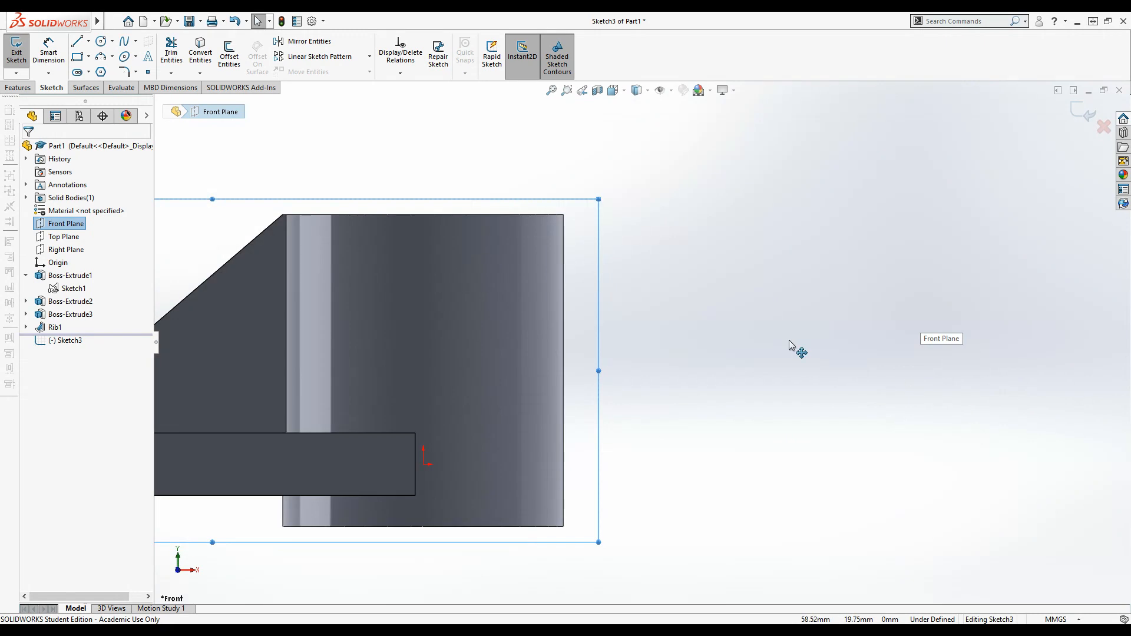
click(647, 91)
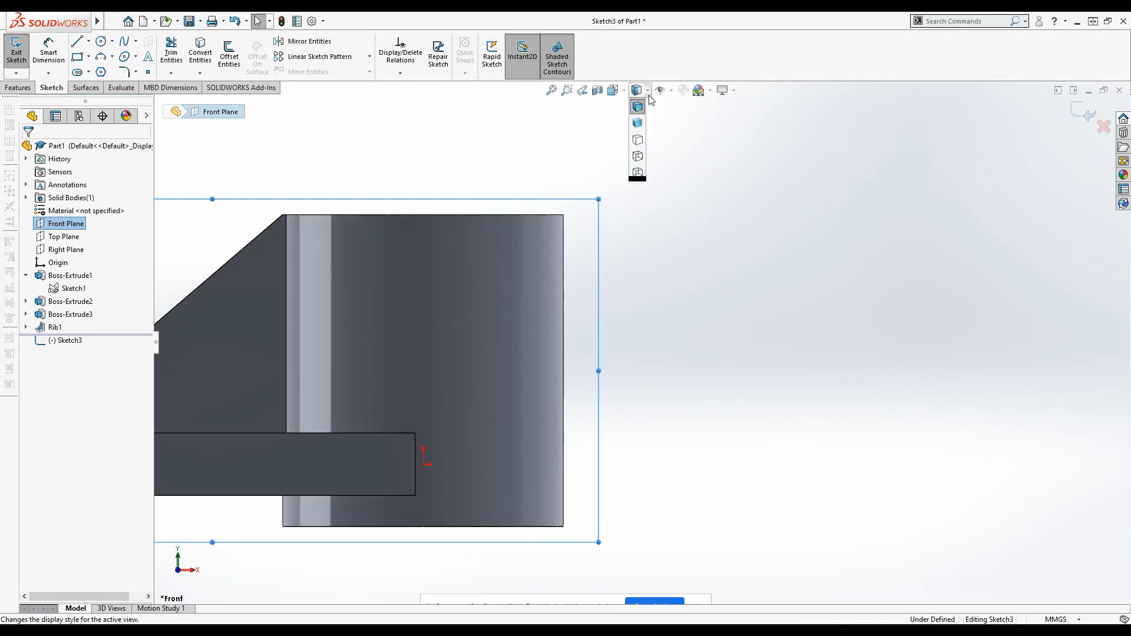
click(638, 157)
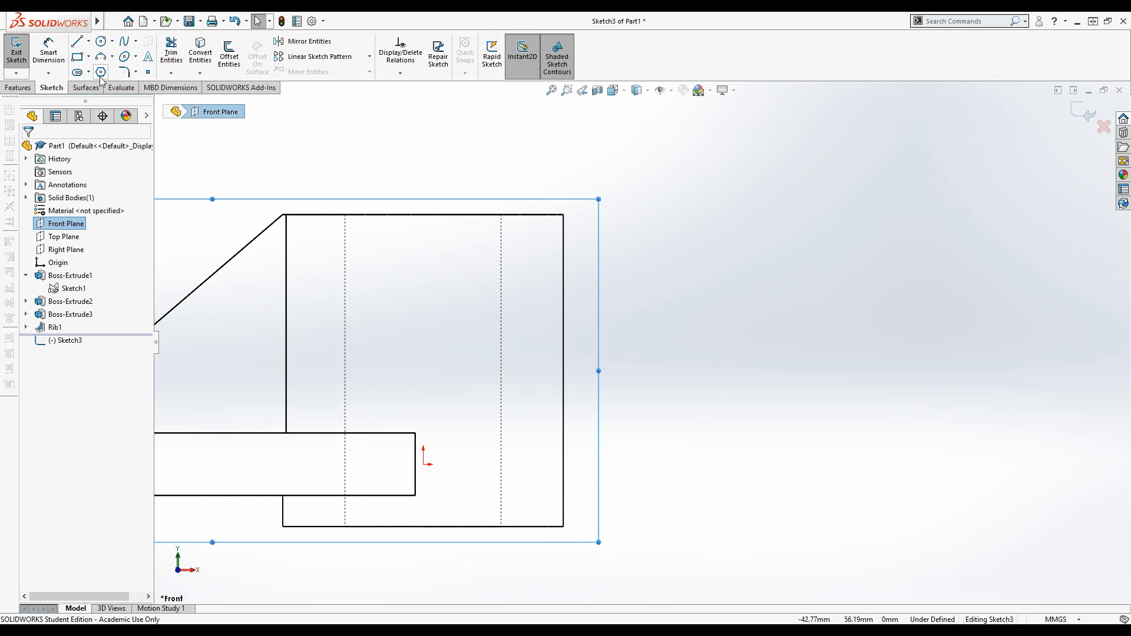
- Draw two concentric circles of about 15 mm and 9 mm radius beside the large cylinder, level with the midpoint of its outer edge
click(100, 42)
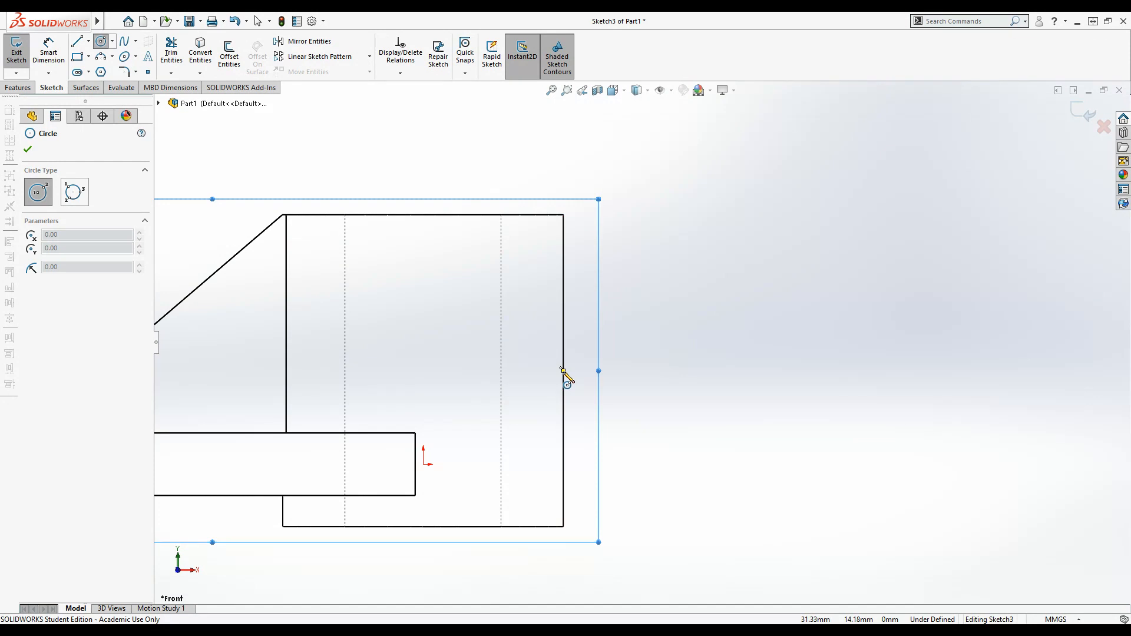
click(739, 371)
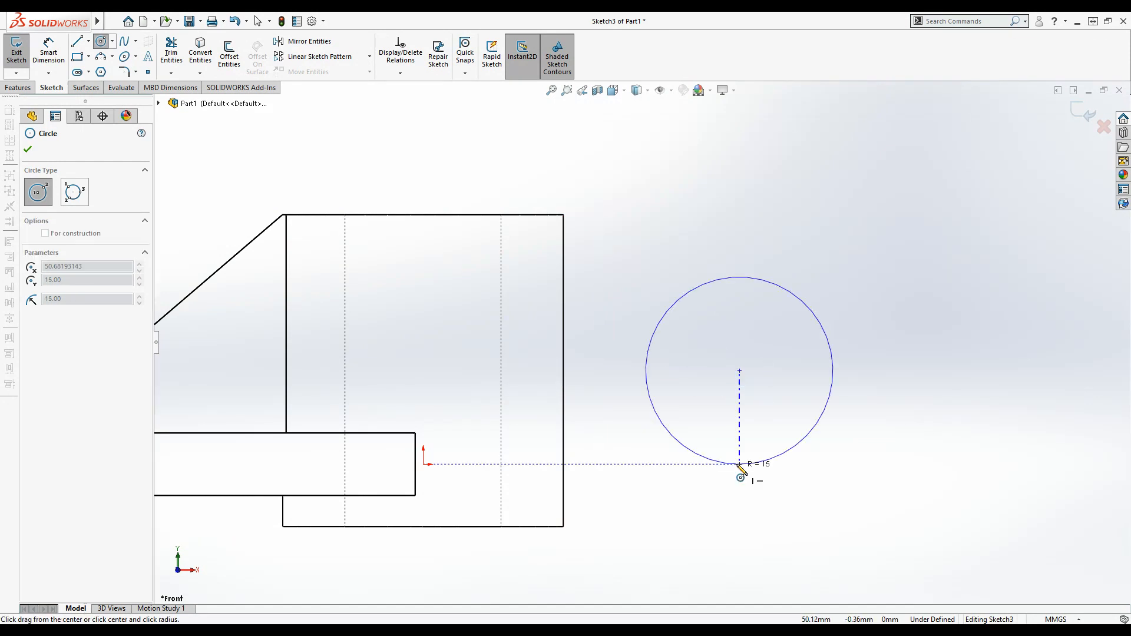
click(740, 465)
click(740, 371)
click(776, 327)
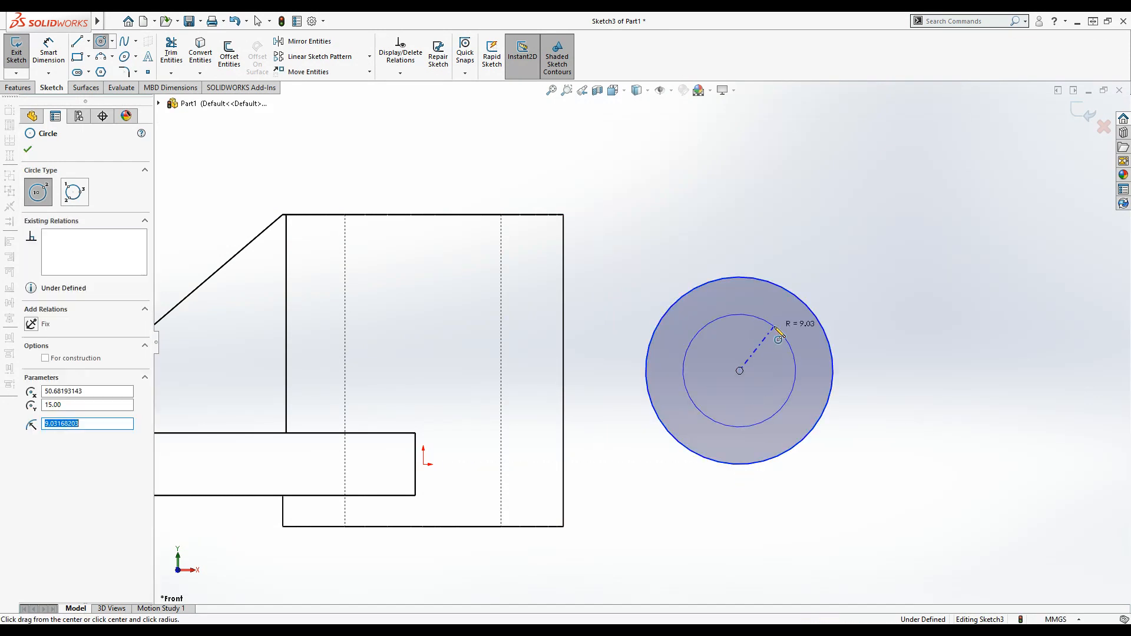
- Dimension the outer circle's diameter as 30 mm and the inner circle's diameter as 16 mm
click(48, 54)
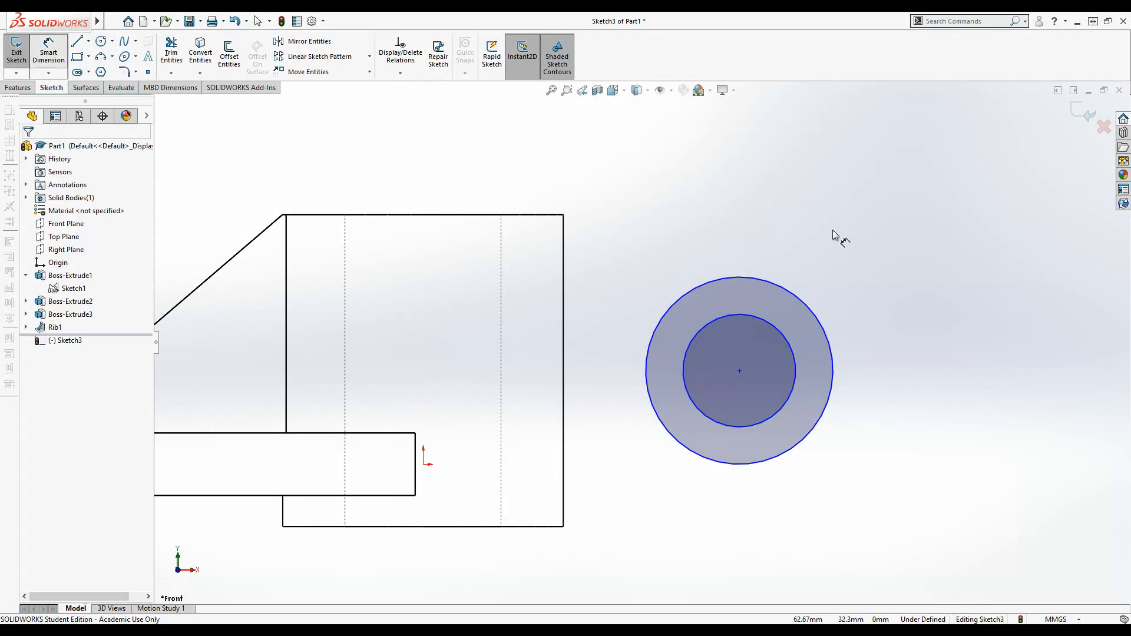
click(803, 303)
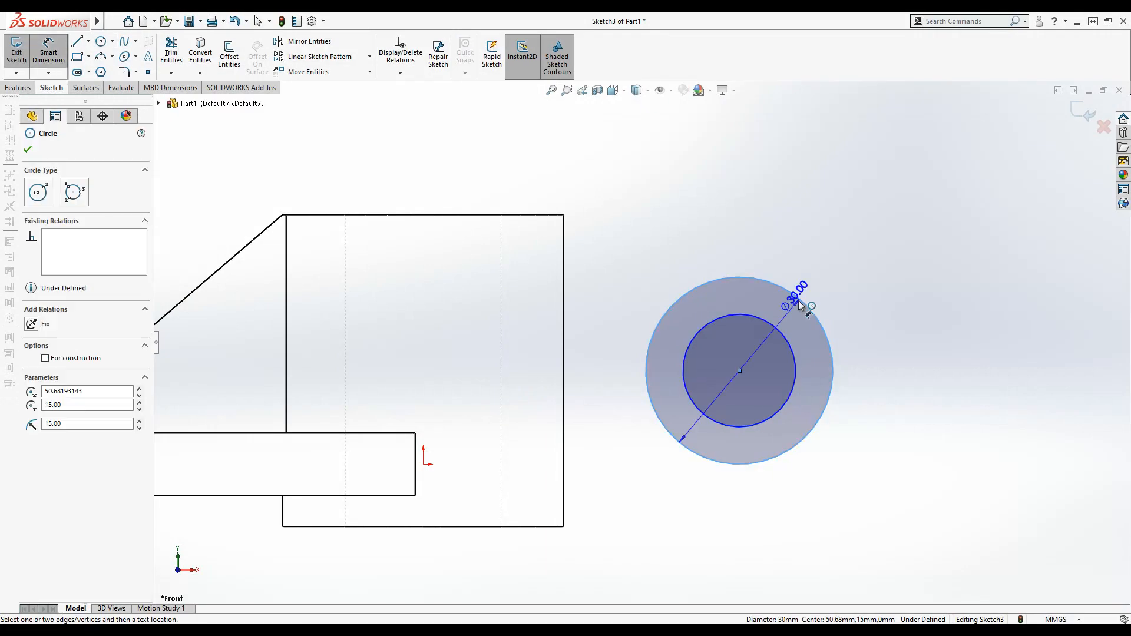
click(835, 252)
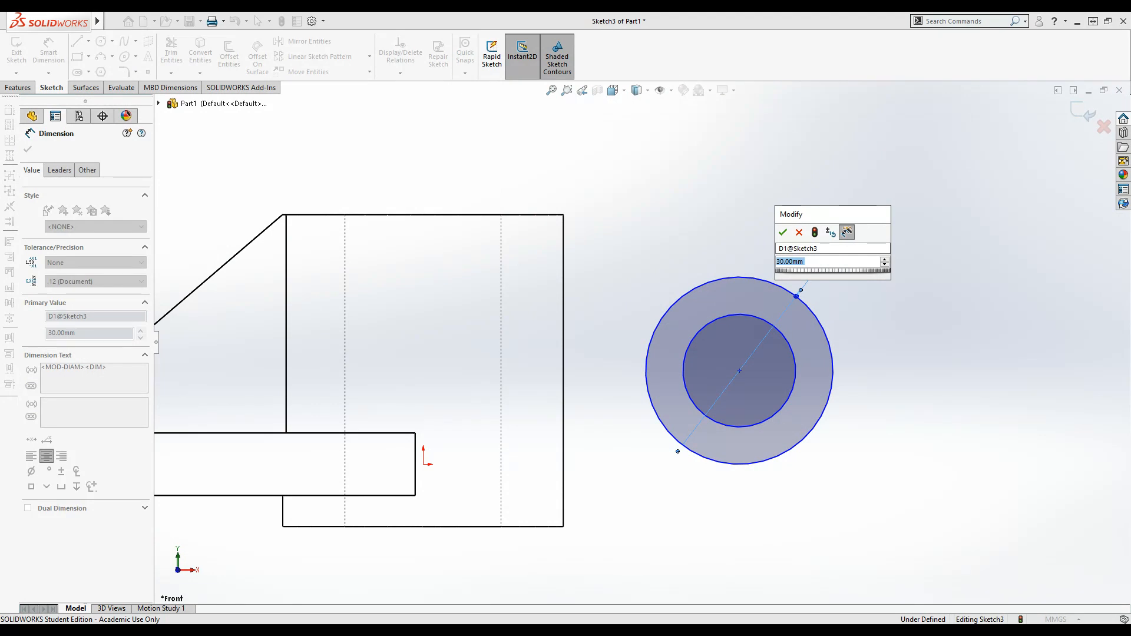
key(Return)
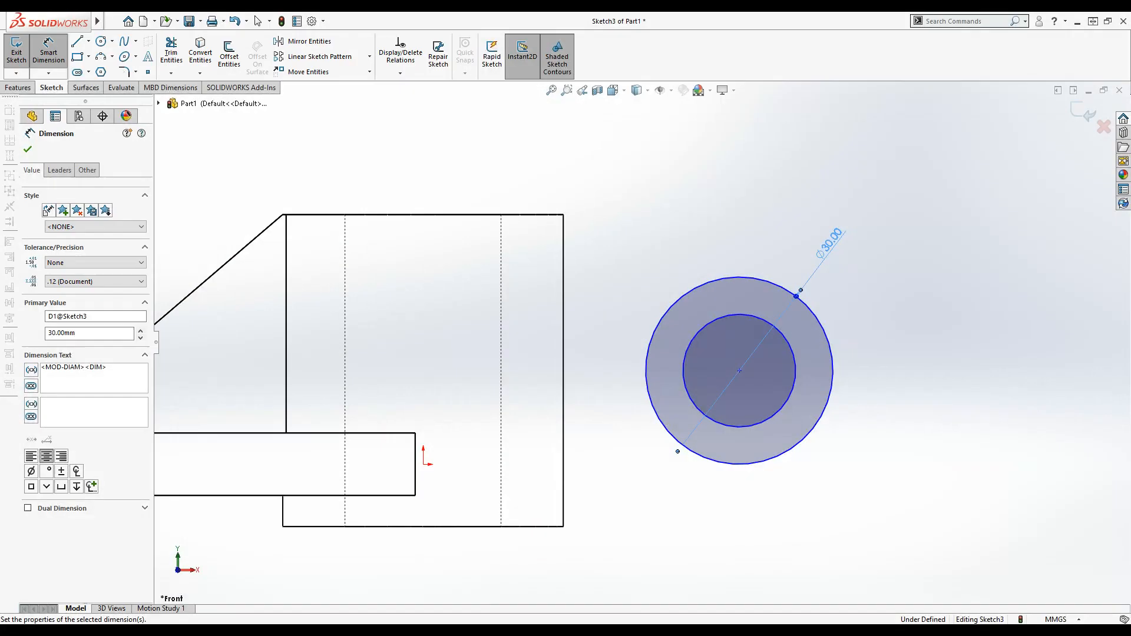
click(799, 370)
click(882, 368)
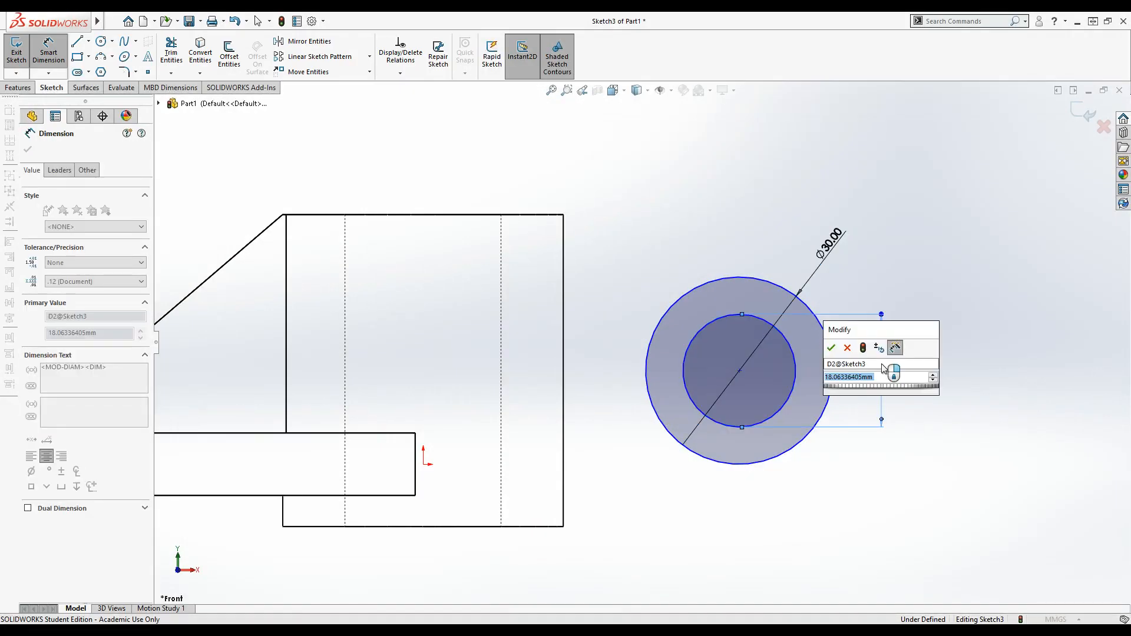
text(16)
key(Return)
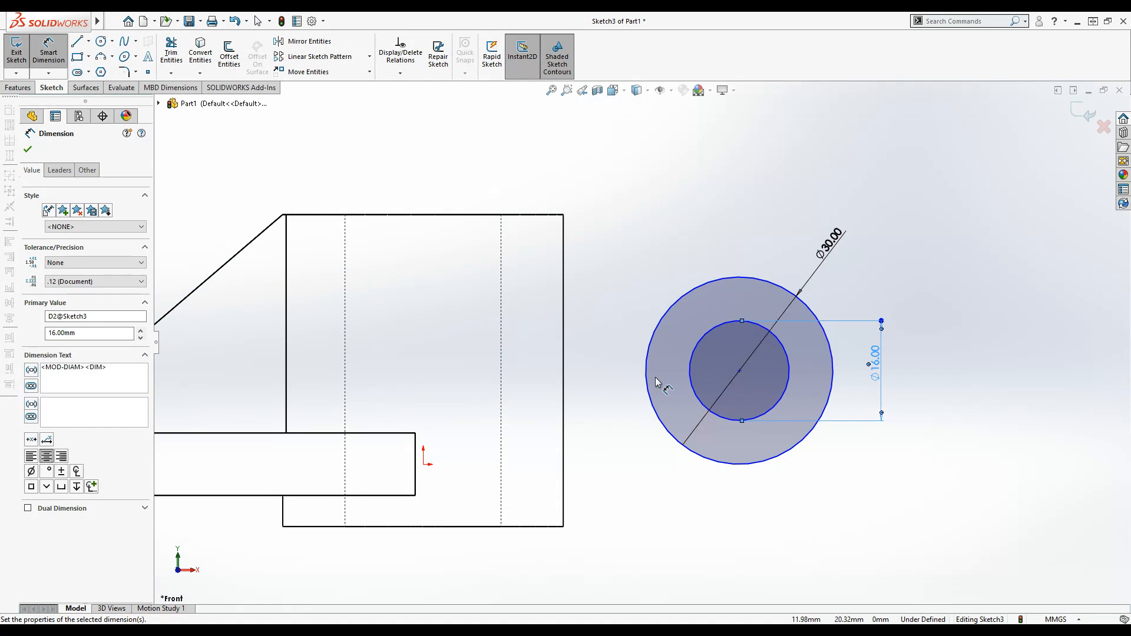
- Draw a horizontal centerline from the circles' centre to the midpoint of the cylinder's nearest vertical edge
click(88, 41)
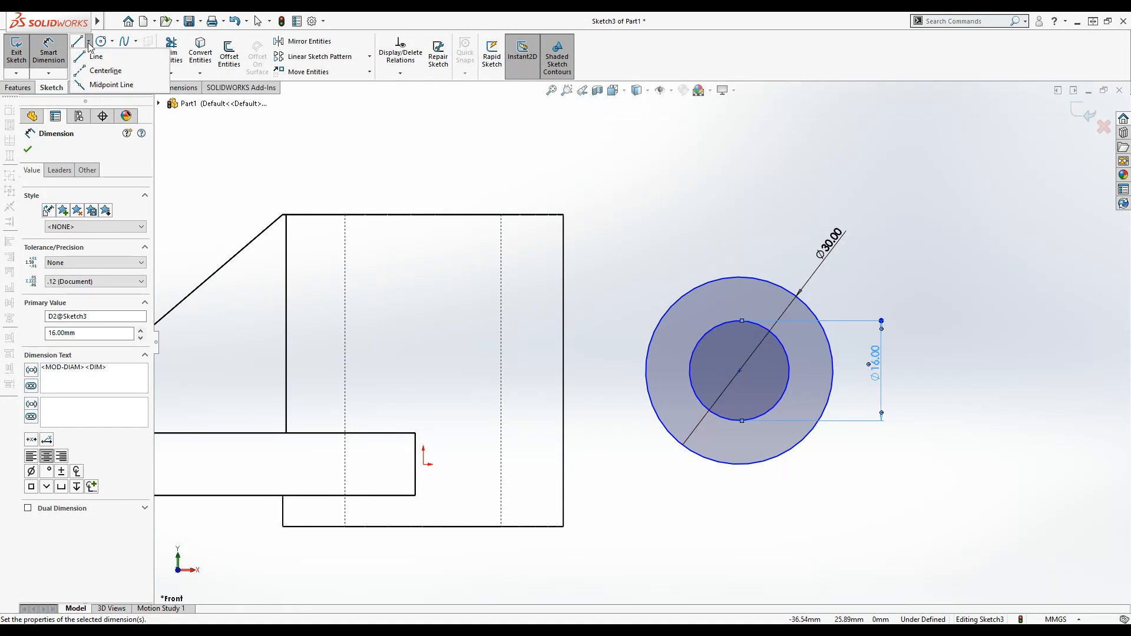
click(98, 70)
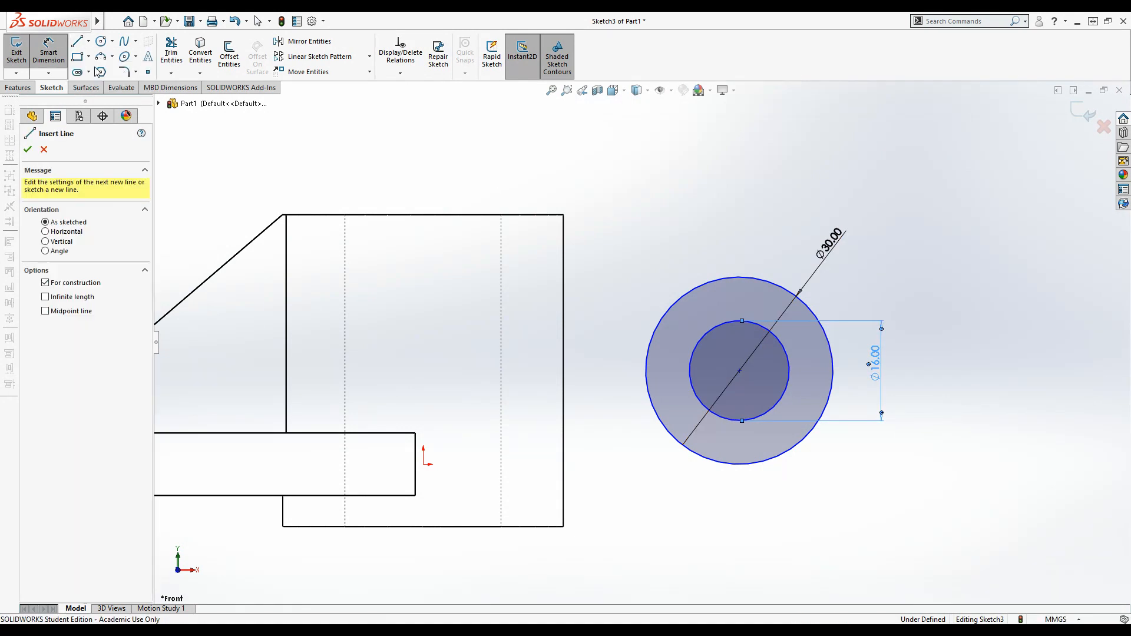
click(740, 371)
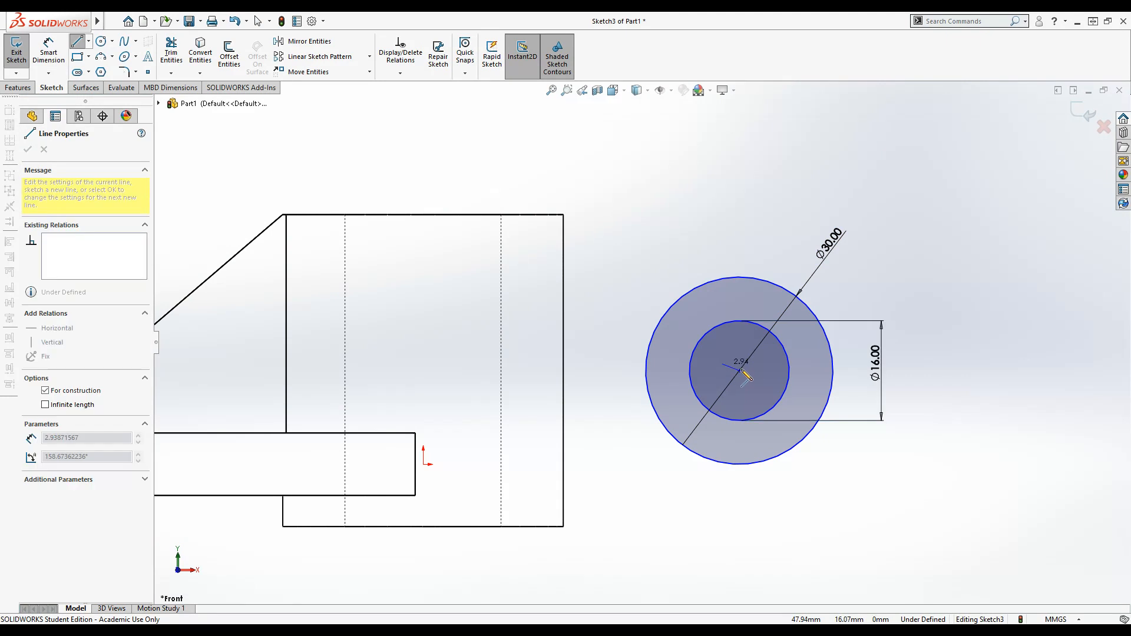
click(562, 371)
key(Escape)
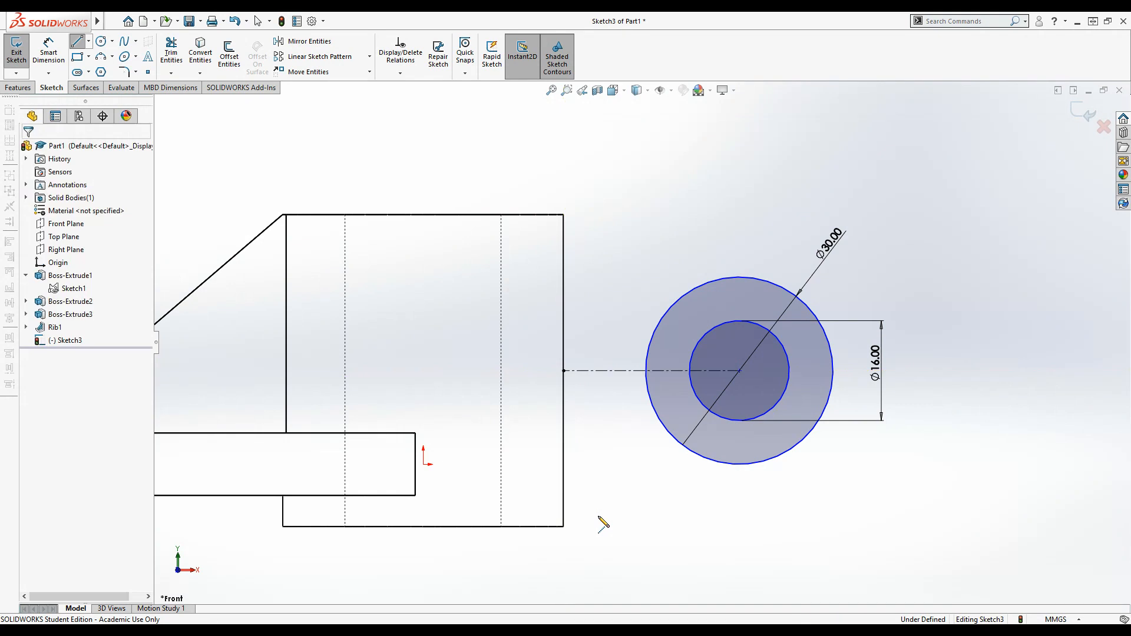
- Dimension the horizontal distance from the origin to the circles' centre as 35 mm
click(66, 49)
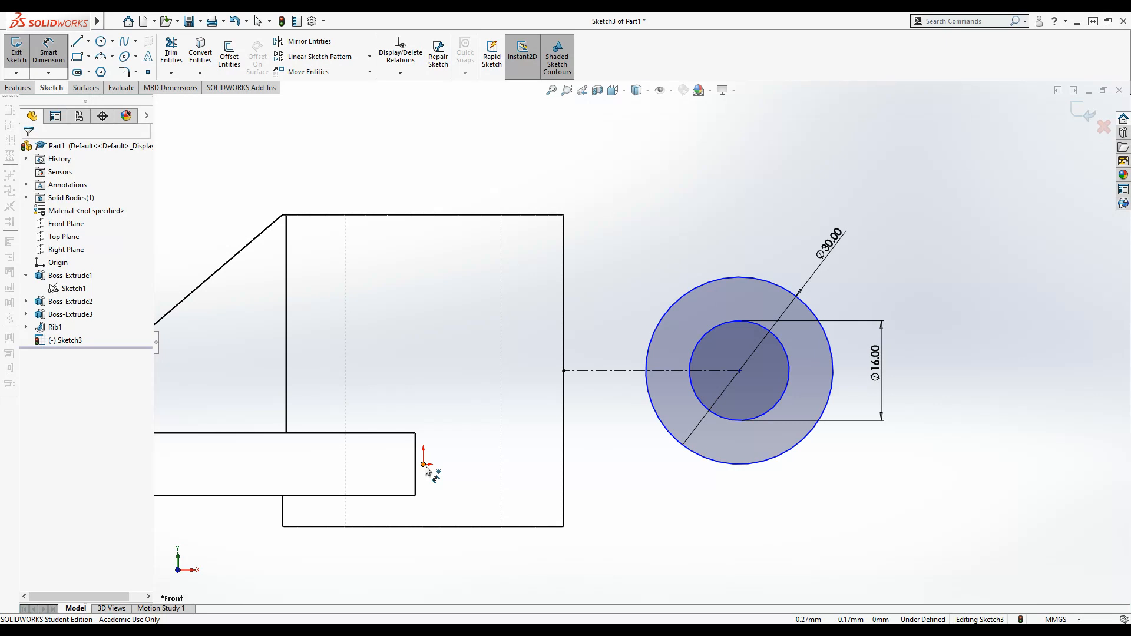
click(425, 466)
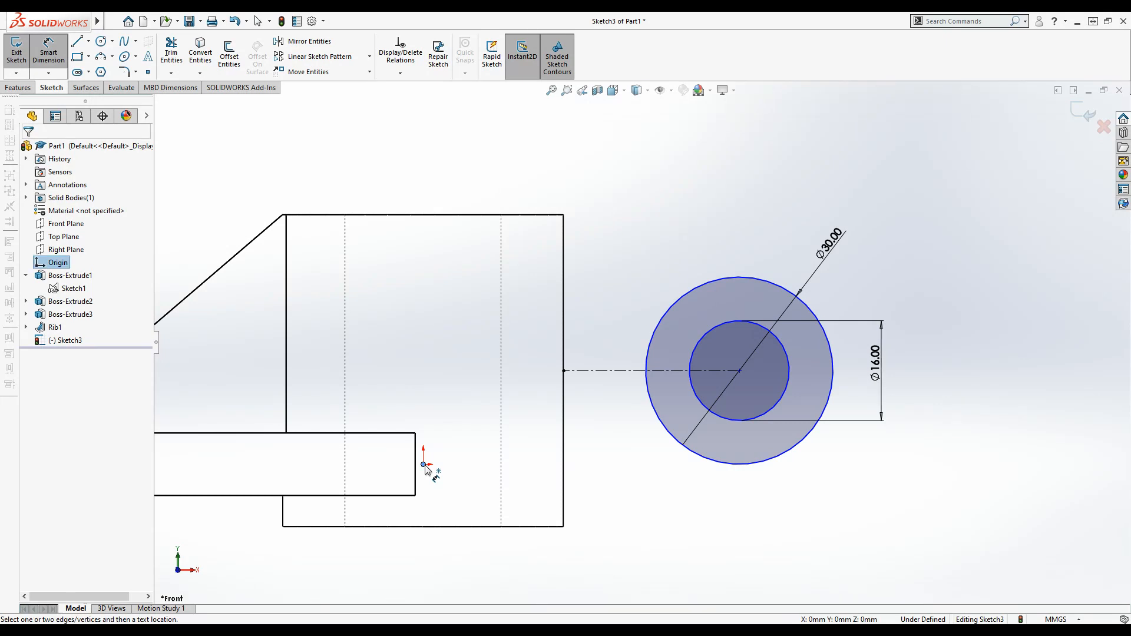
click(740, 371)
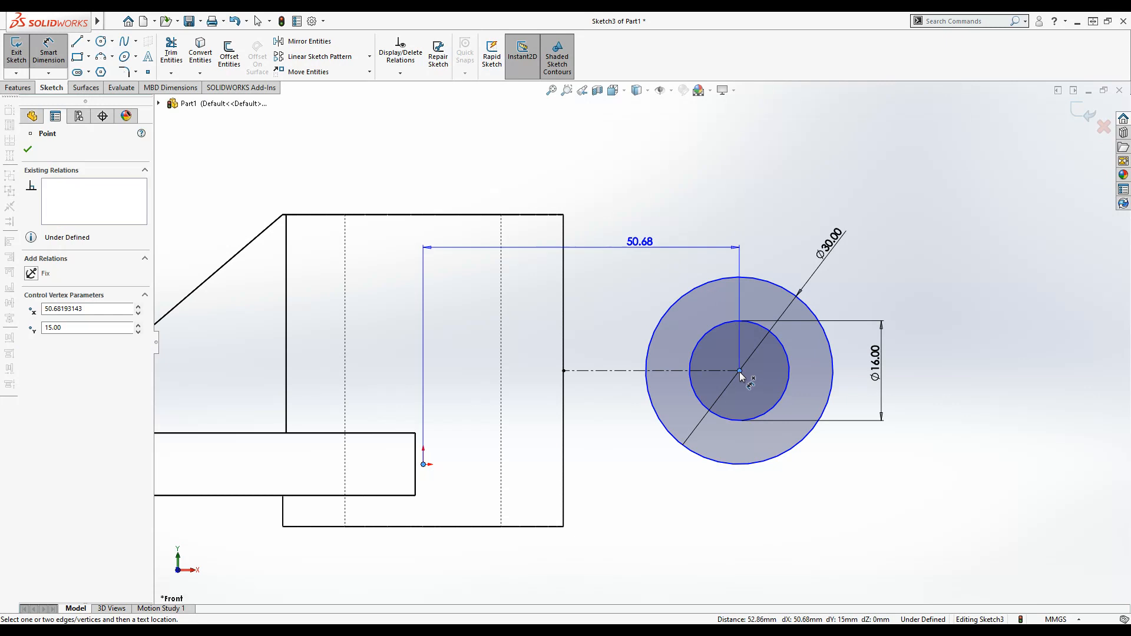
click(558, 180)
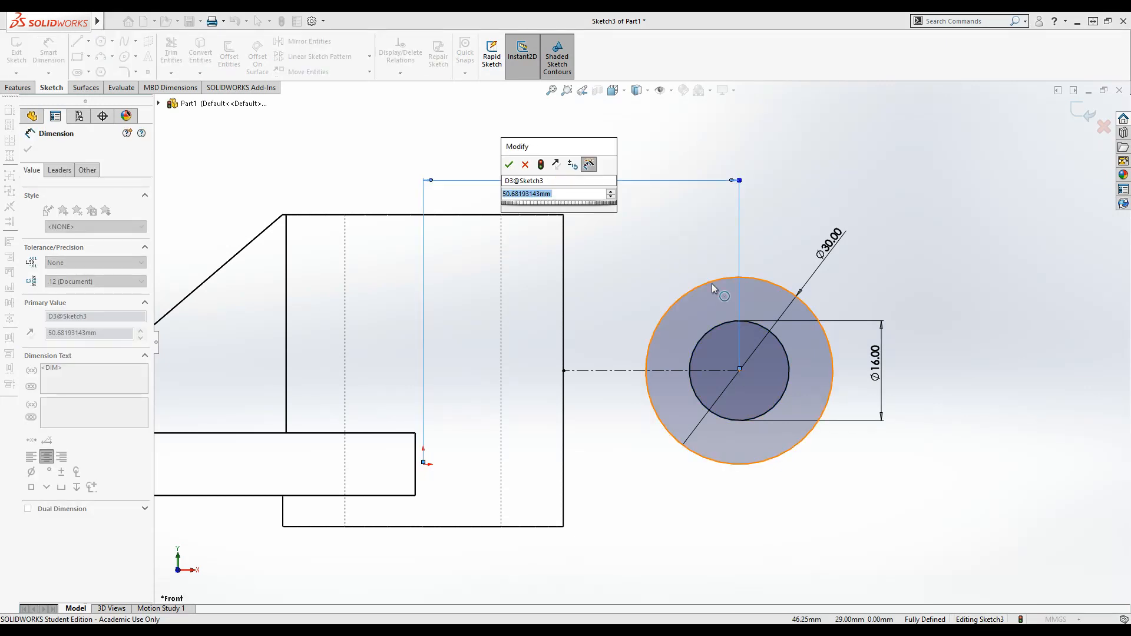
text(35)
key(Return)
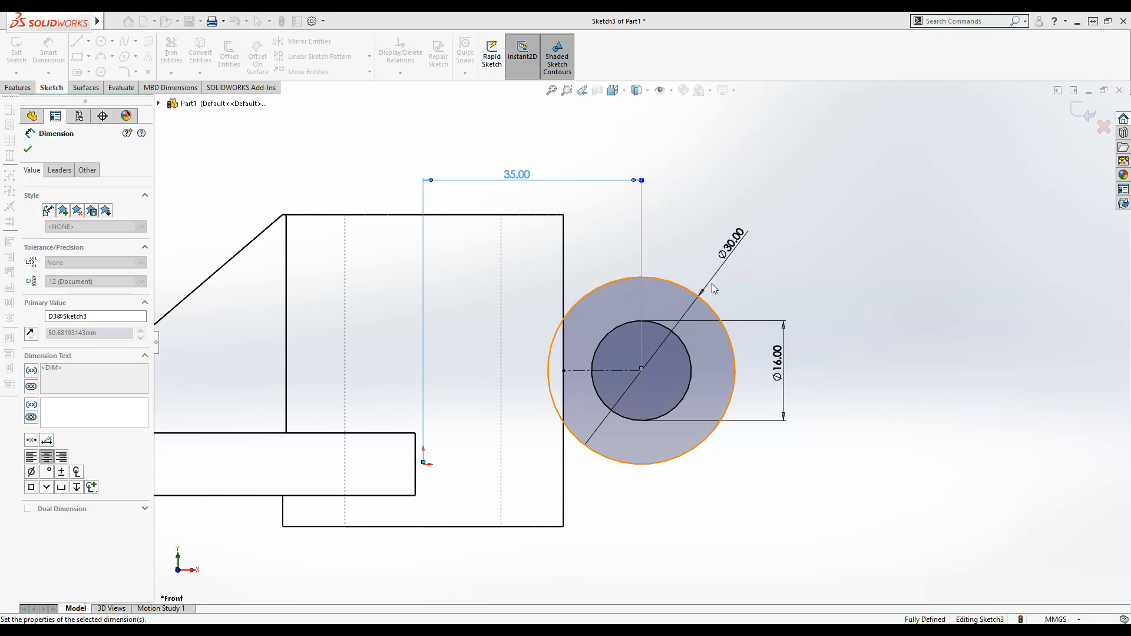
- Draw three connected lines from the outer circle's top point: horizontally into the cylinder, vertically down about 30 mm, and back to the circle's bottom point
click(77, 41)
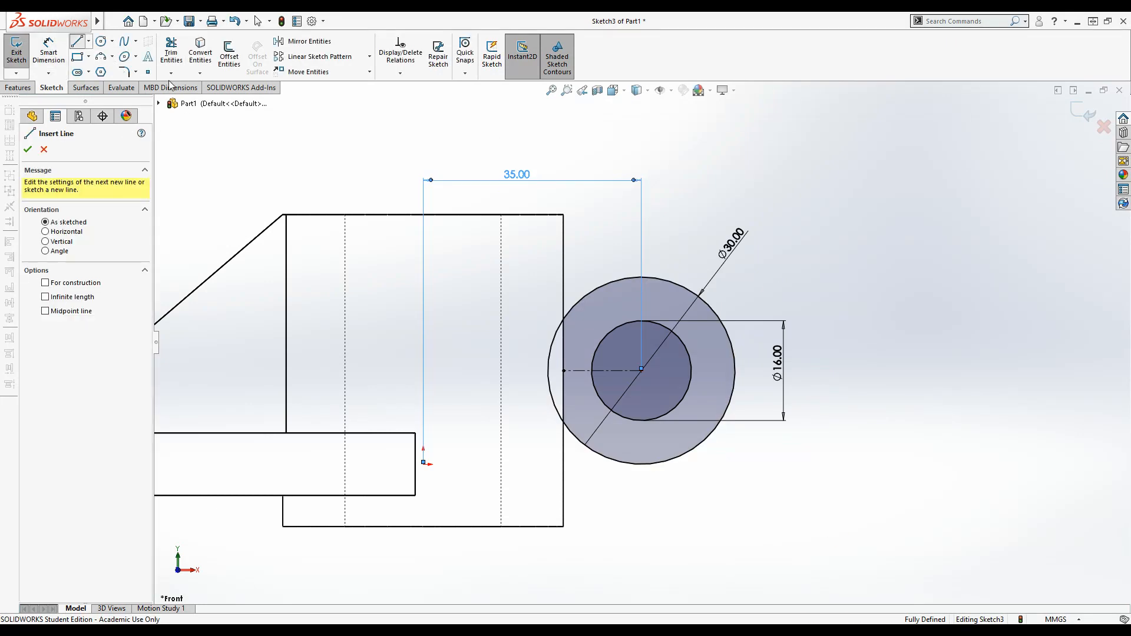
click(641, 276)
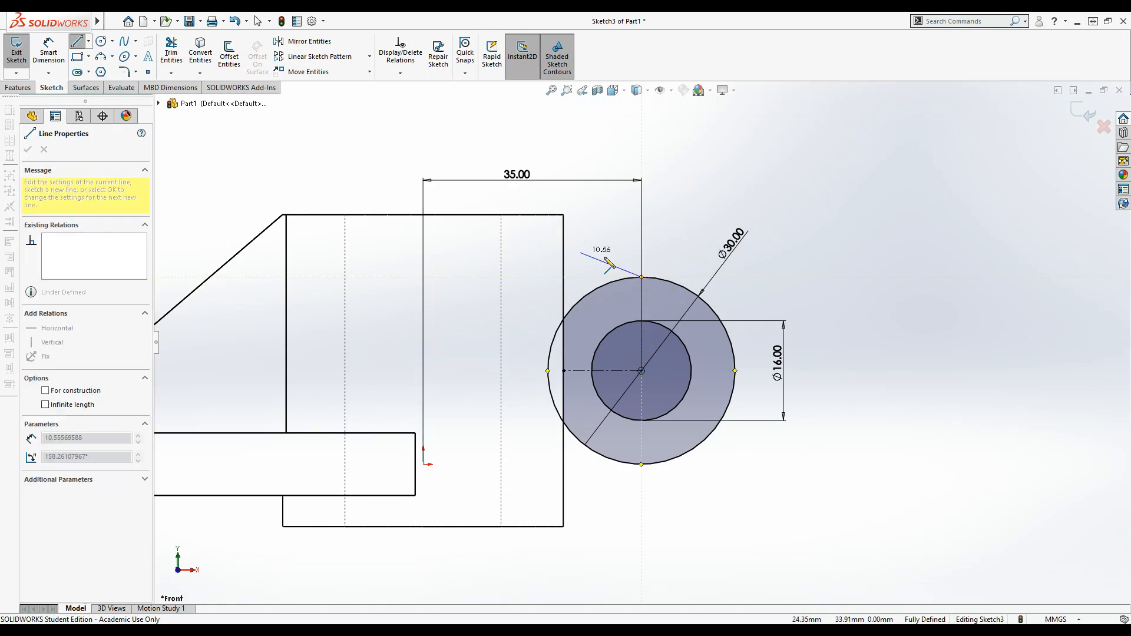
click(516, 277)
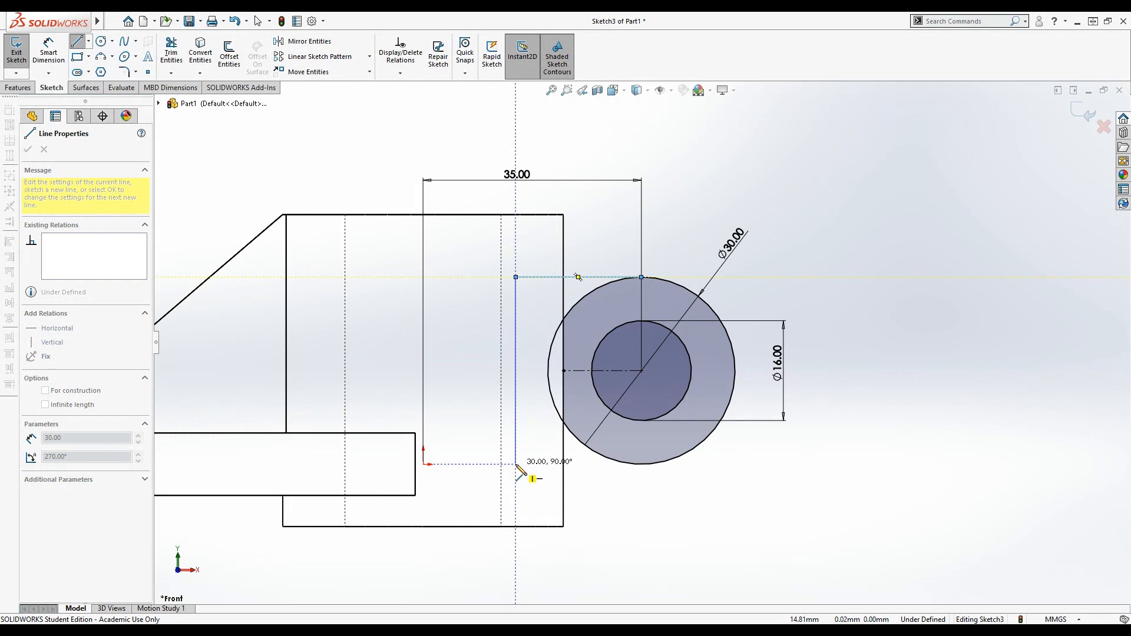
click(516, 464)
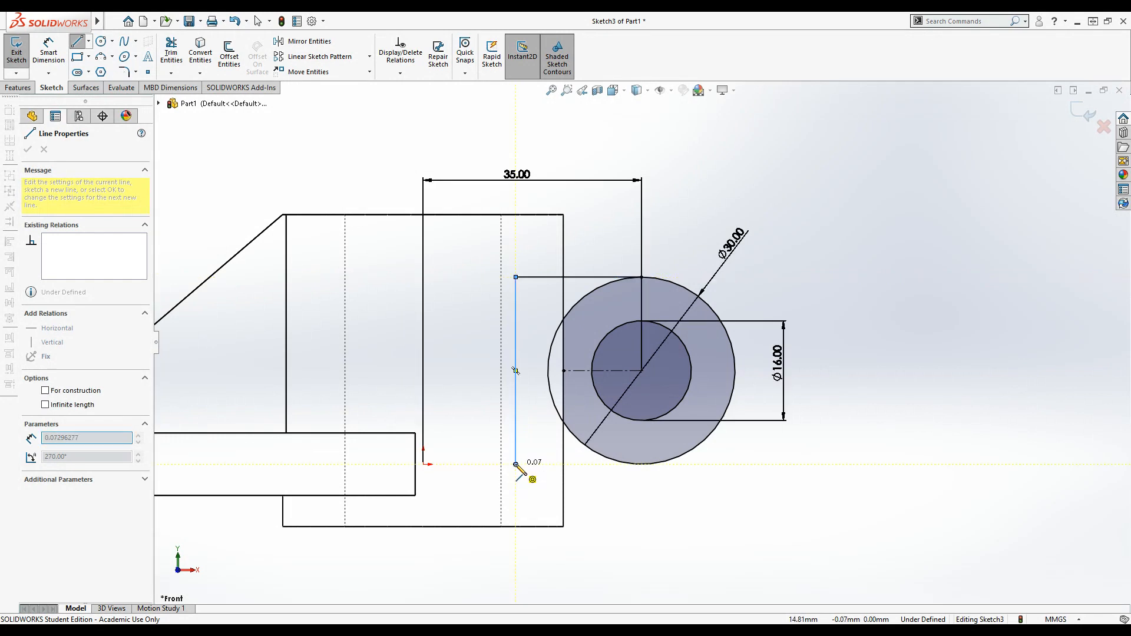
click(642, 465)
right_click(742, 506)
click(787, 507)
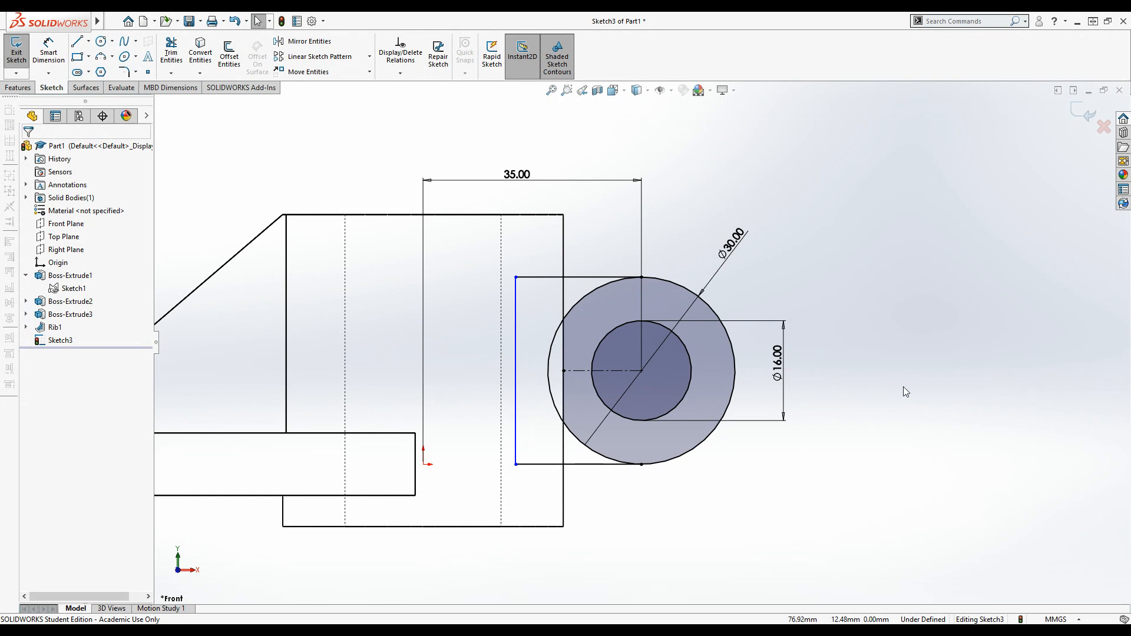
- Finish the sketch and choose the regions outside the cylinder around the 16 mm hole as the boss extrusion's contours
click(1083, 114)
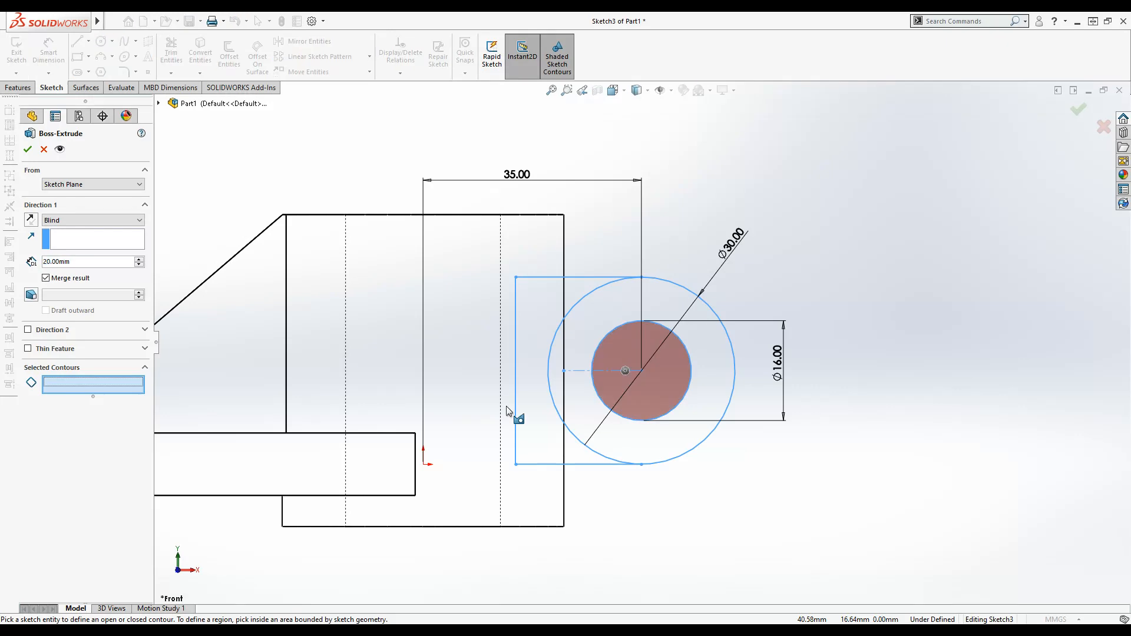
click(564, 292)
click(620, 299)
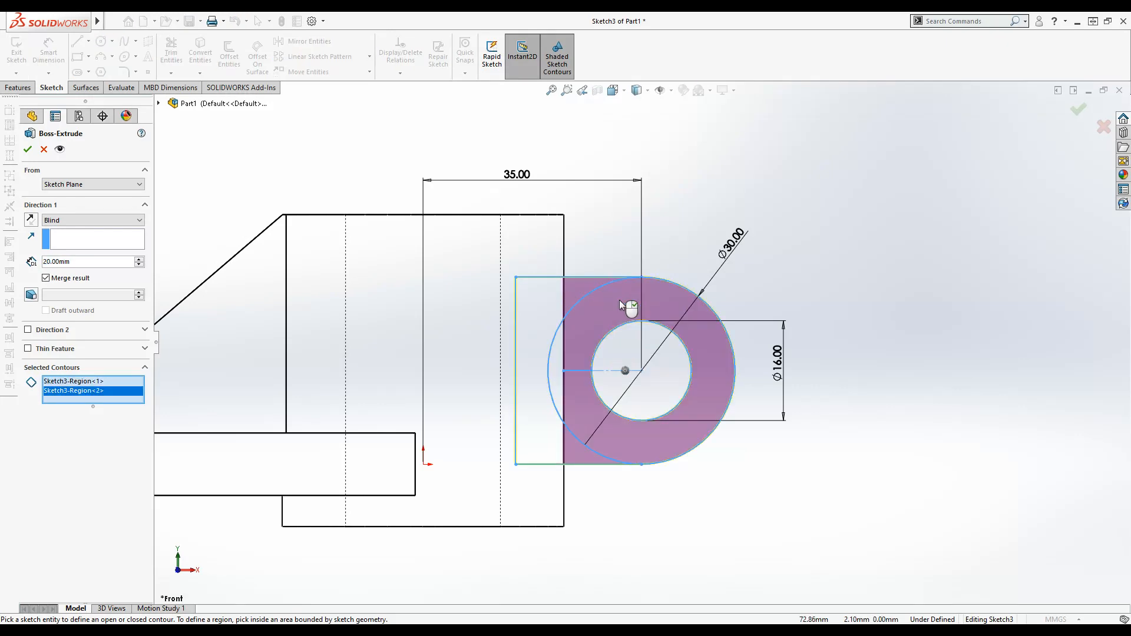
mouse_move(875, 357)
middle_down()
mouse_move(861, 337)
mouse_move(792, 383)
middle_up()
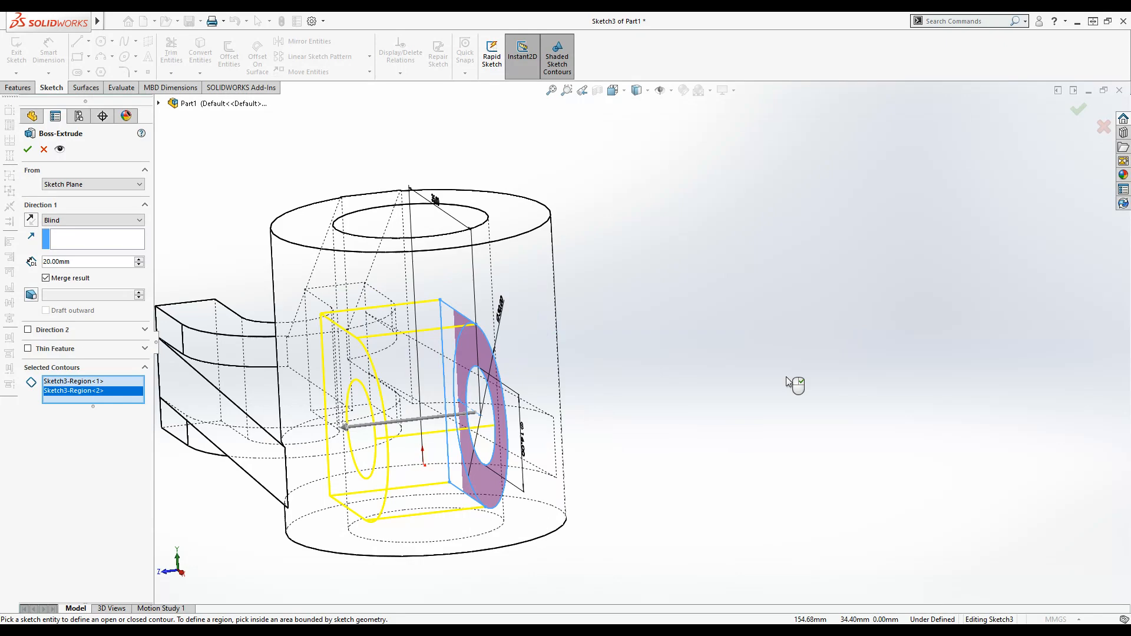
- Extrude the selected side boss contours 31 mm with the Mid Plane end condition
click(93, 225)
click(89, 297)
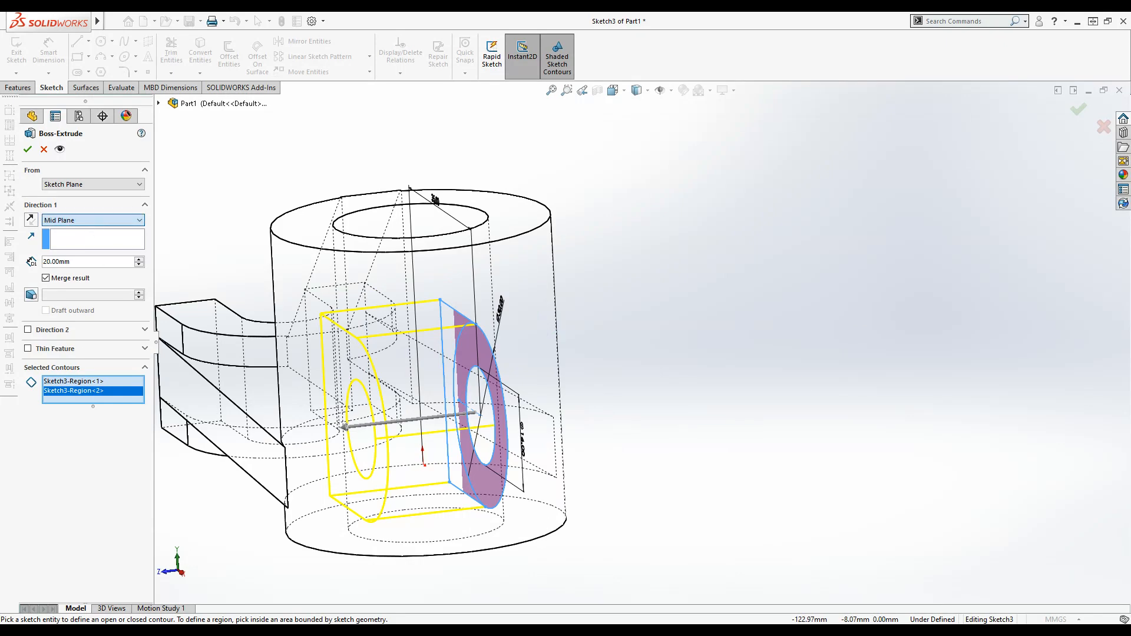
click(93, 264)
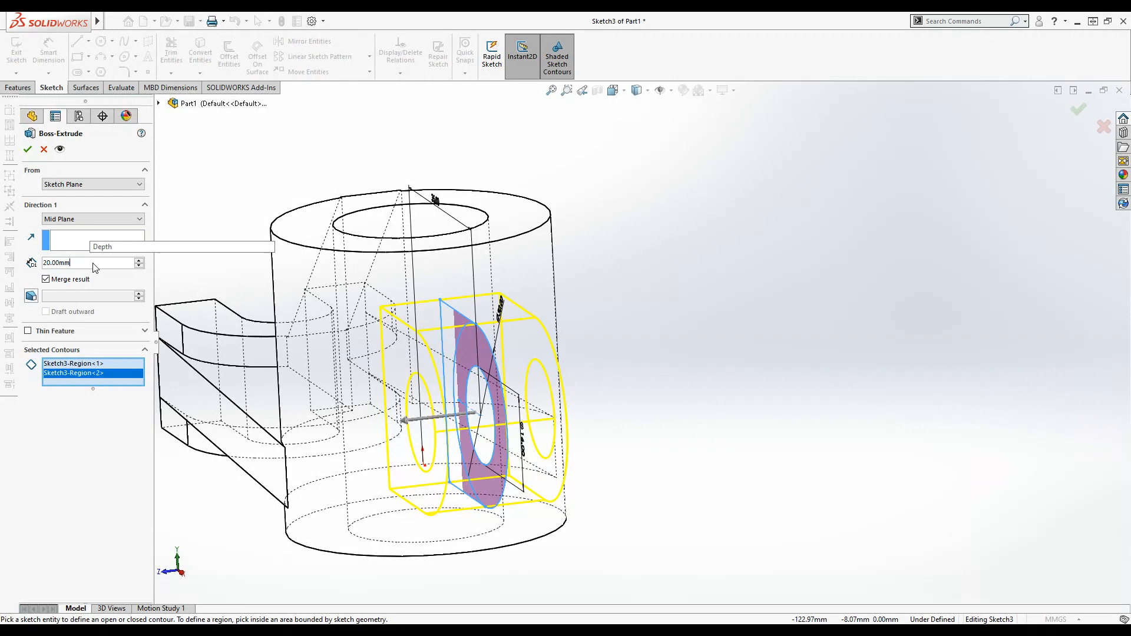
click(34, 264)
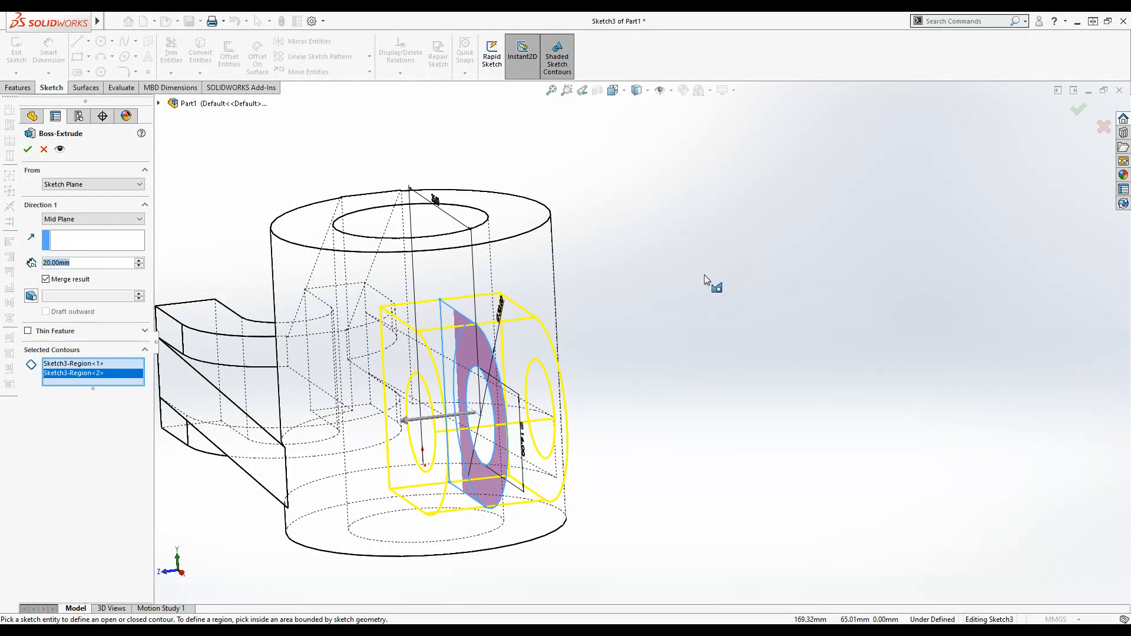
text(31)
key(Return)
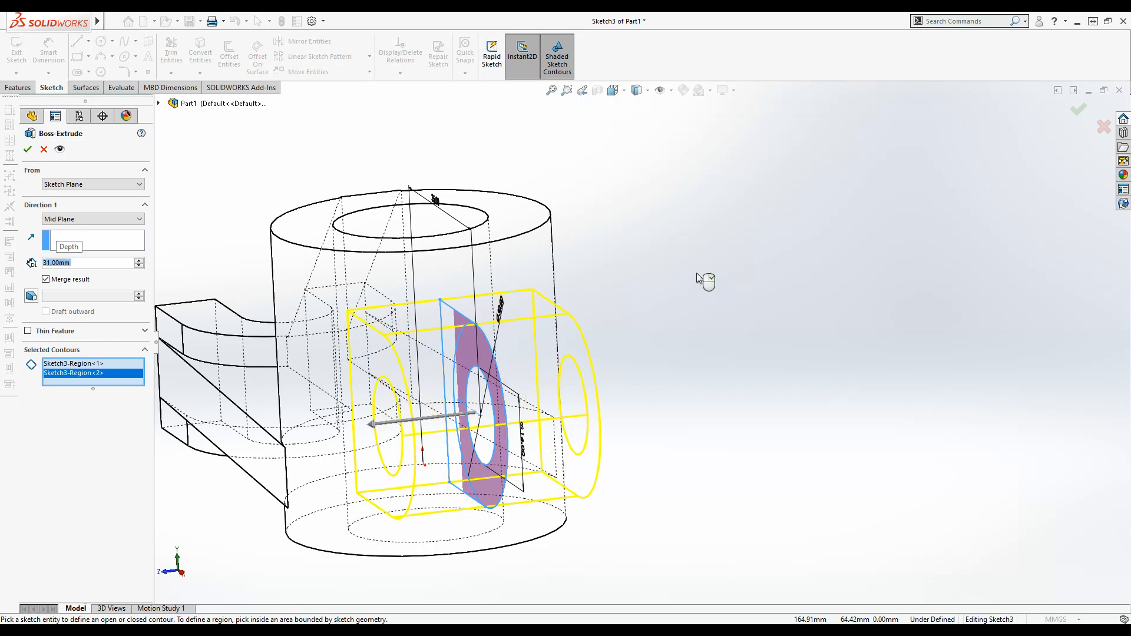
click(1077, 110)
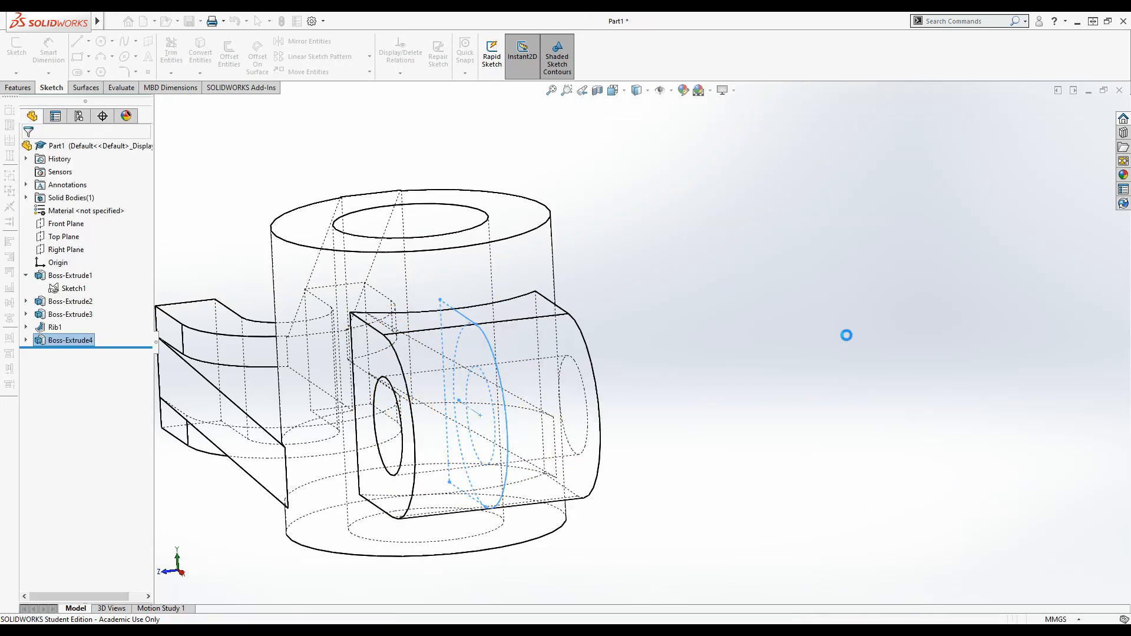
- Set the display style to shaded with edges and examine how the side boss joins the cylinder
click(639, 89)
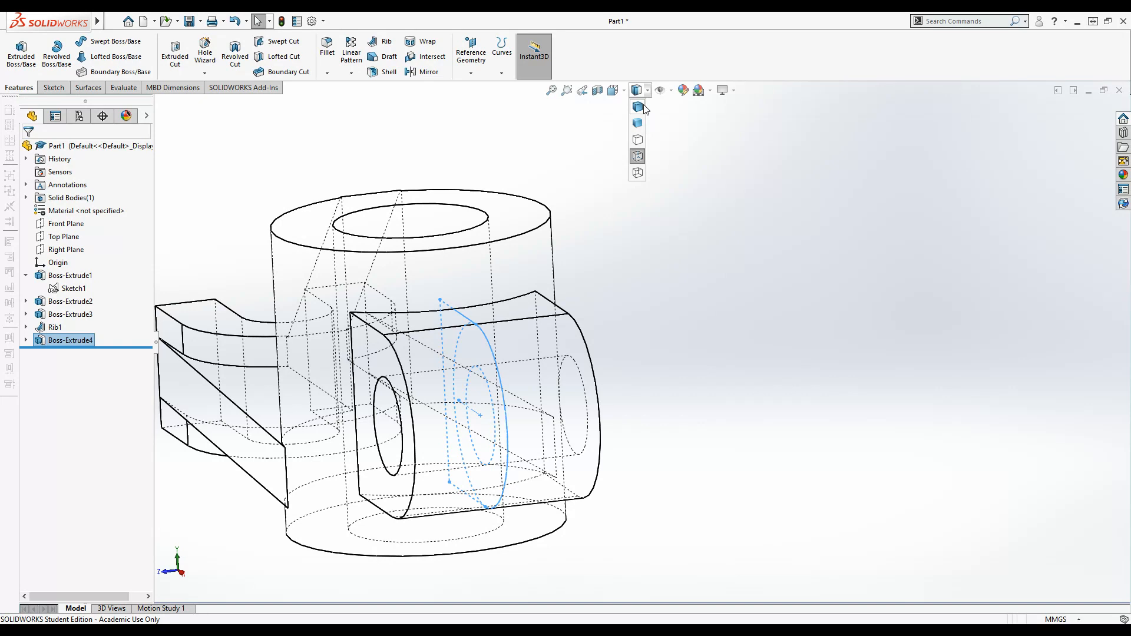
click(642, 106)
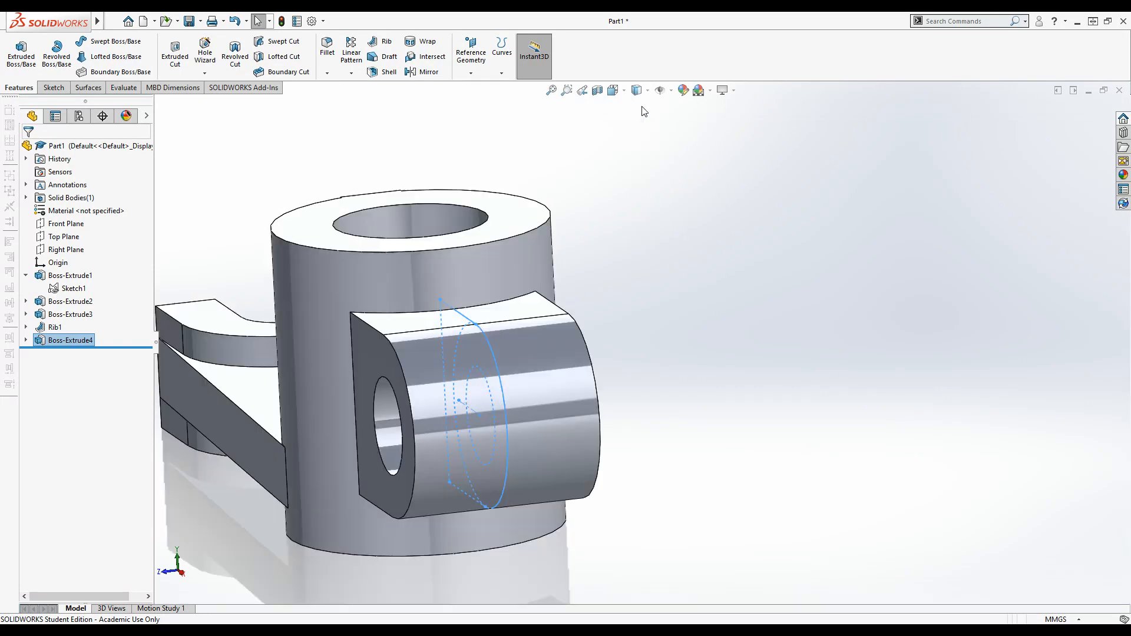
scroll(645, 274, down, 3)
mouse_move(641, 288)
middle_down()
mouse_move(761, 268)
mouse_move(638, 314)
middle_up()
scroll(610, 338, down, 2)
scroll(610, 338, down, 3)
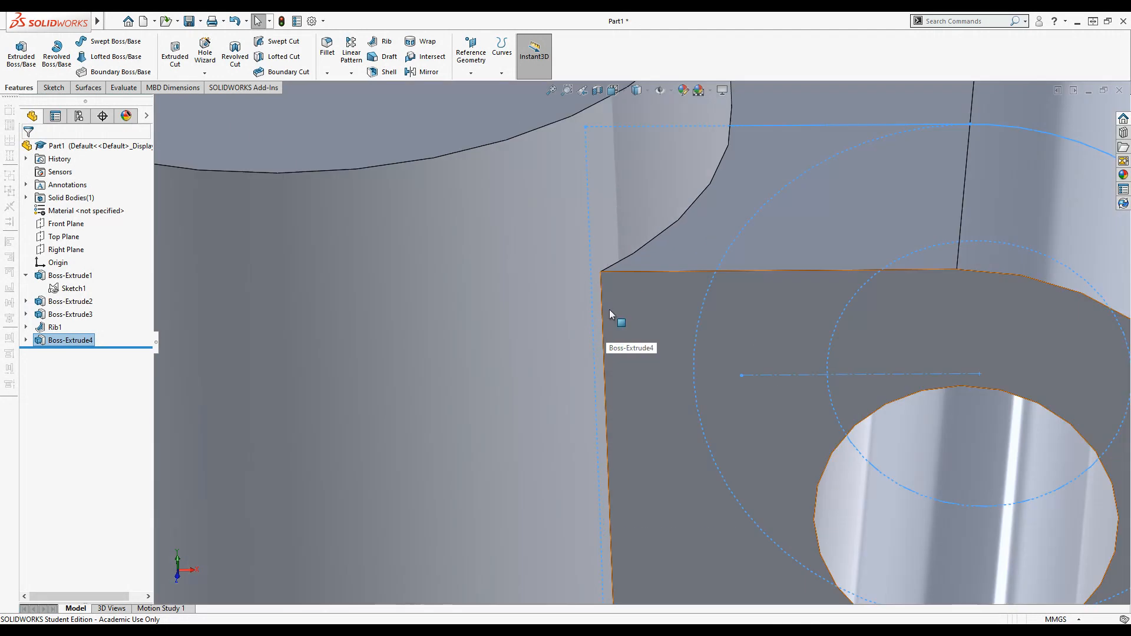
scroll(617, 295, up, 3)
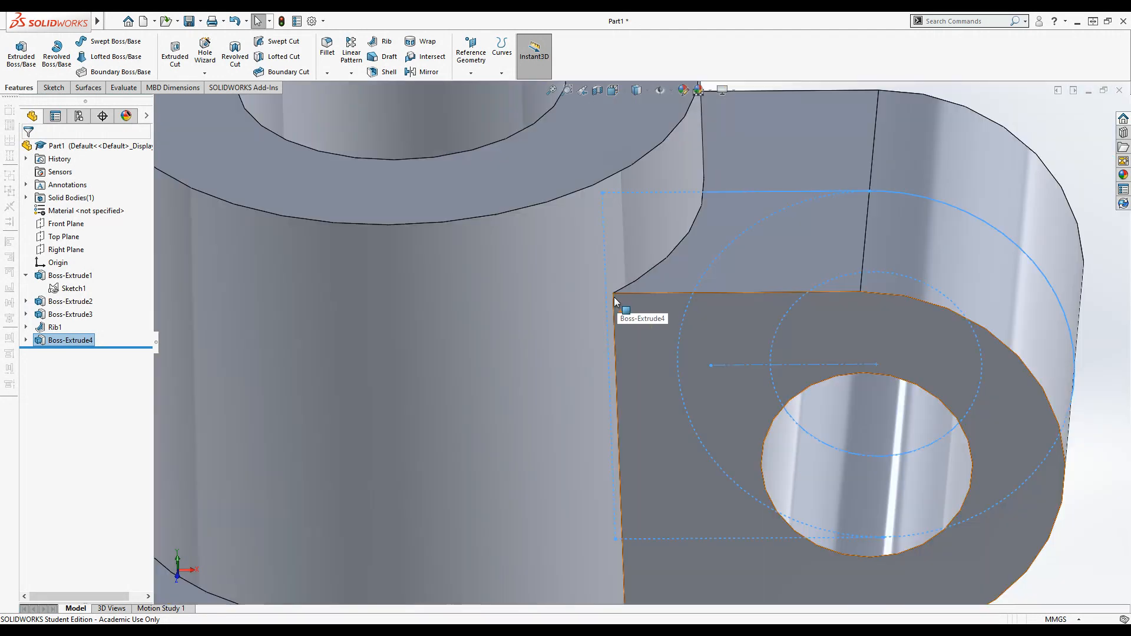
middle_drag(613, 297, 501, 182)
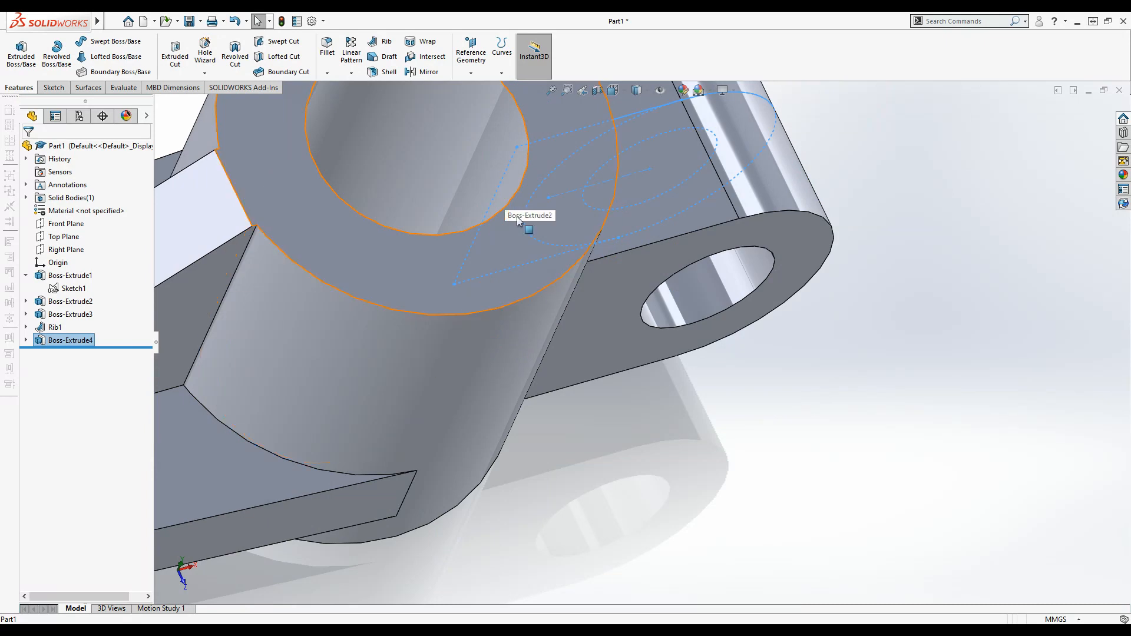
scroll(601, 373, up, 5)
middle_drag(825, 444, 769, 374)
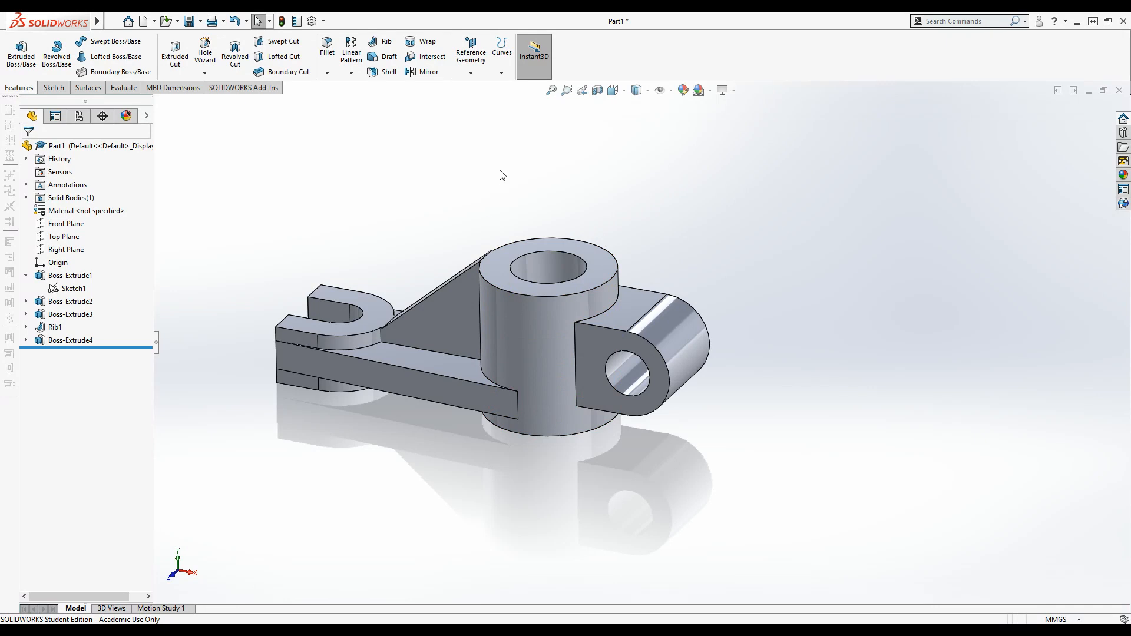
- Start an extruded cut sketch on the cylinder's top face and orient the model to the top view
click(610, 274)
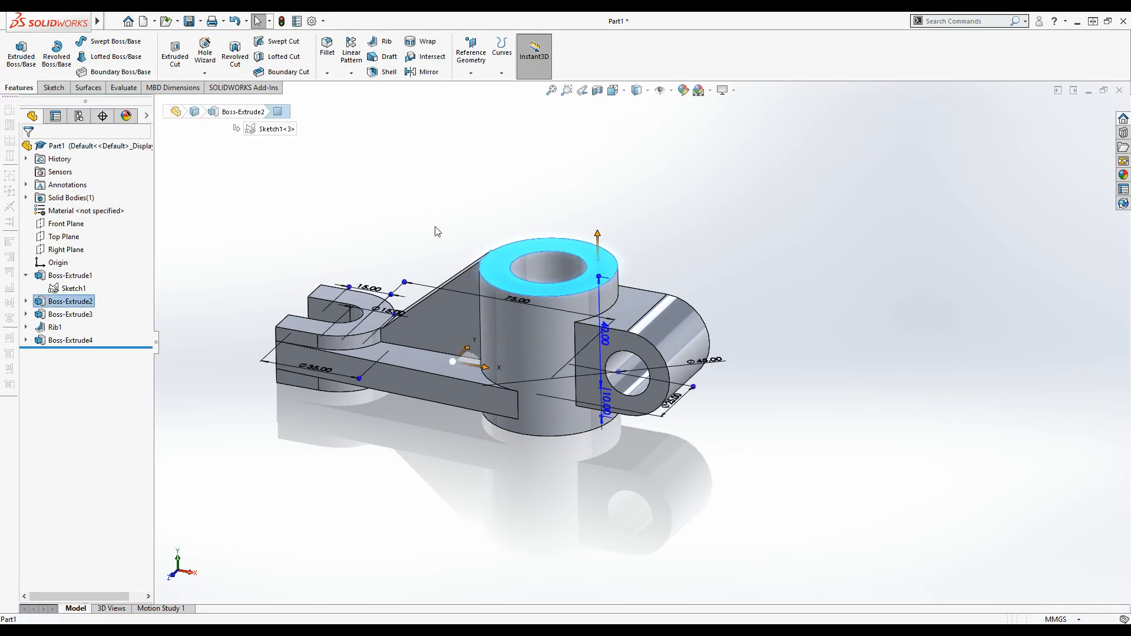
click(175, 59)
key(space)
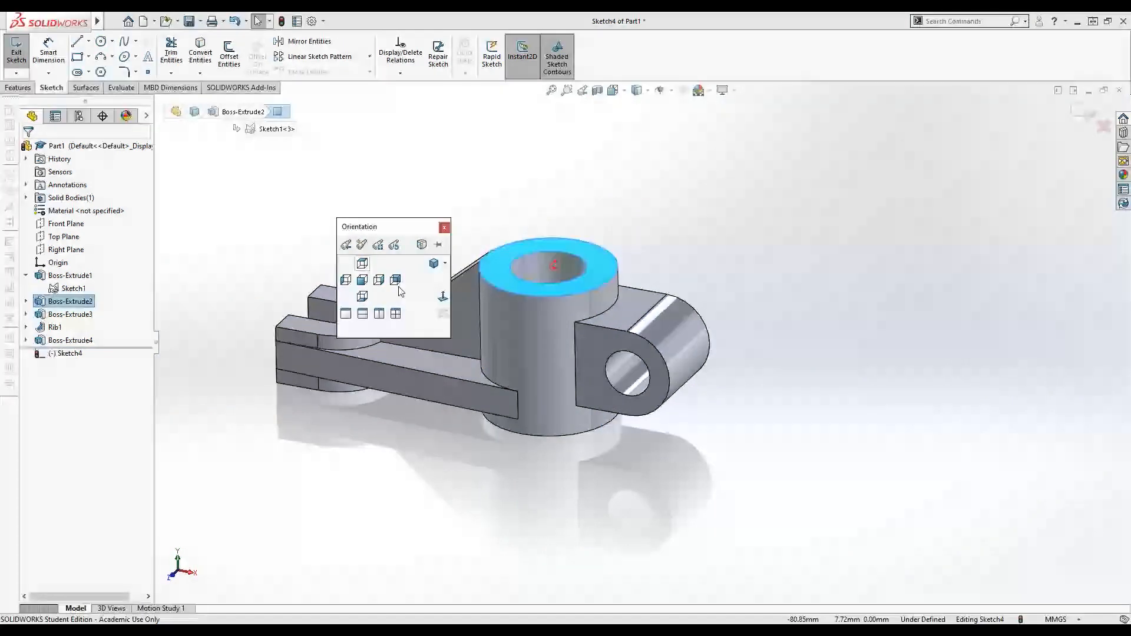
click(363, 264)
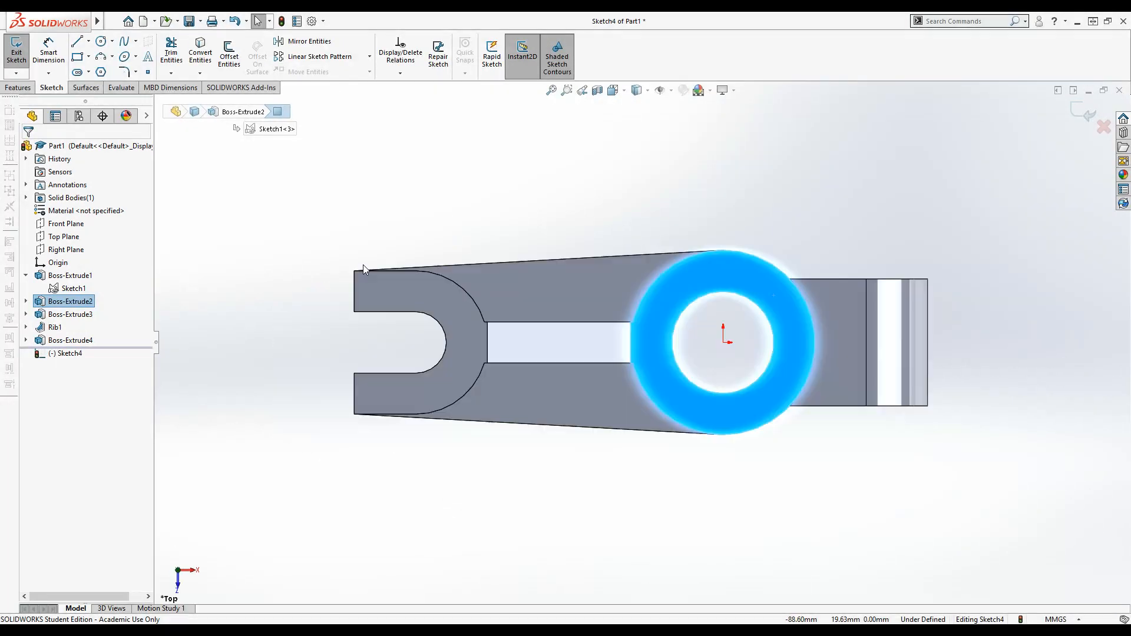
- Draw a center rectangle about 63 mm by 5.3 mm, centred on the cylinder's outer edge facing the side boss and extending past the boss
click(89, 57)
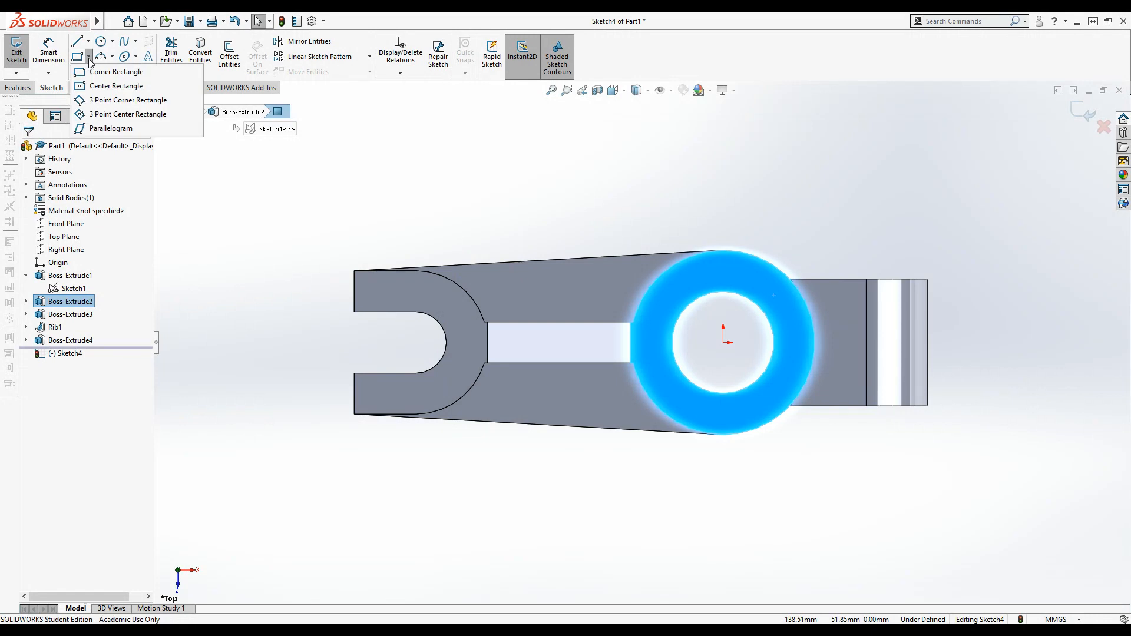
click(106, 87)
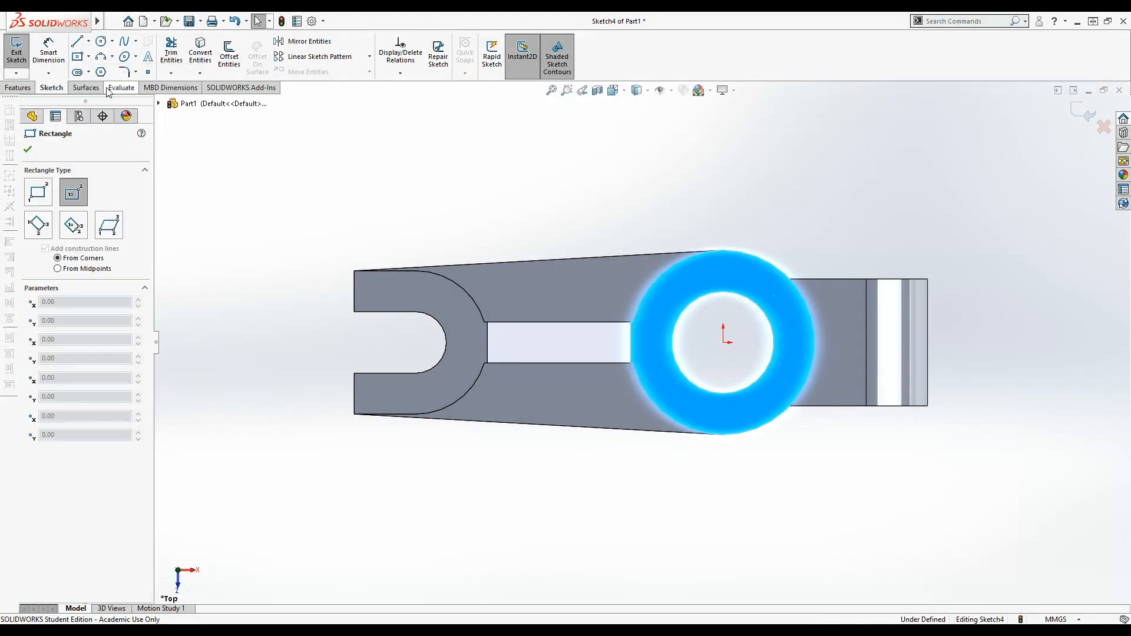
click(815, 341)
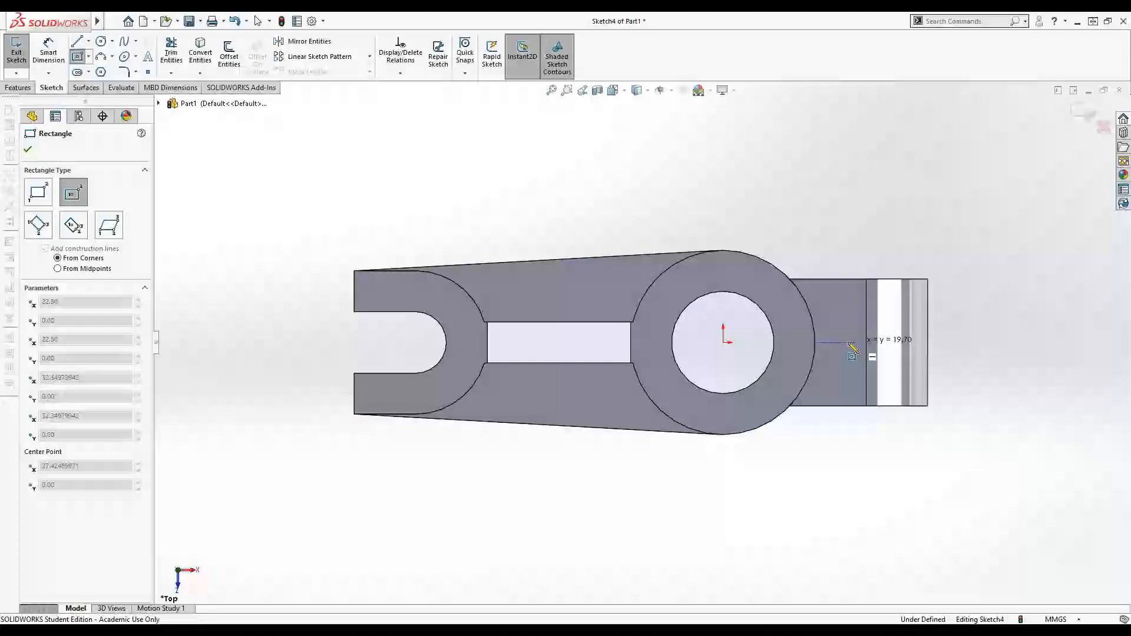
click(944, 353)
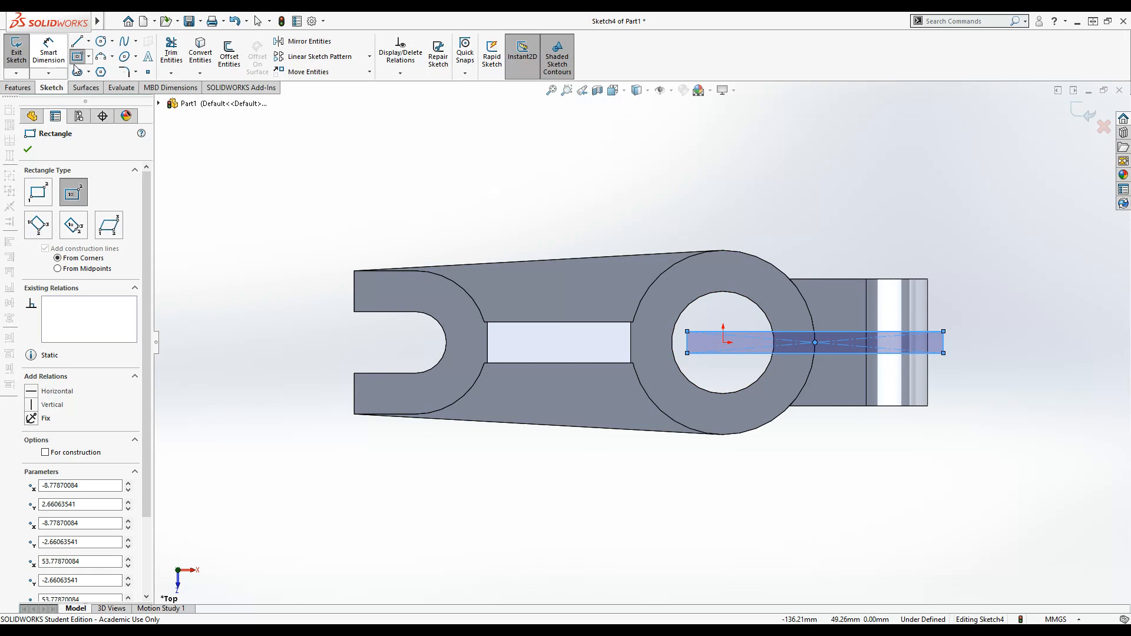
- Dimension the slot rectangle's short side as 5 mm
click(49, 56)
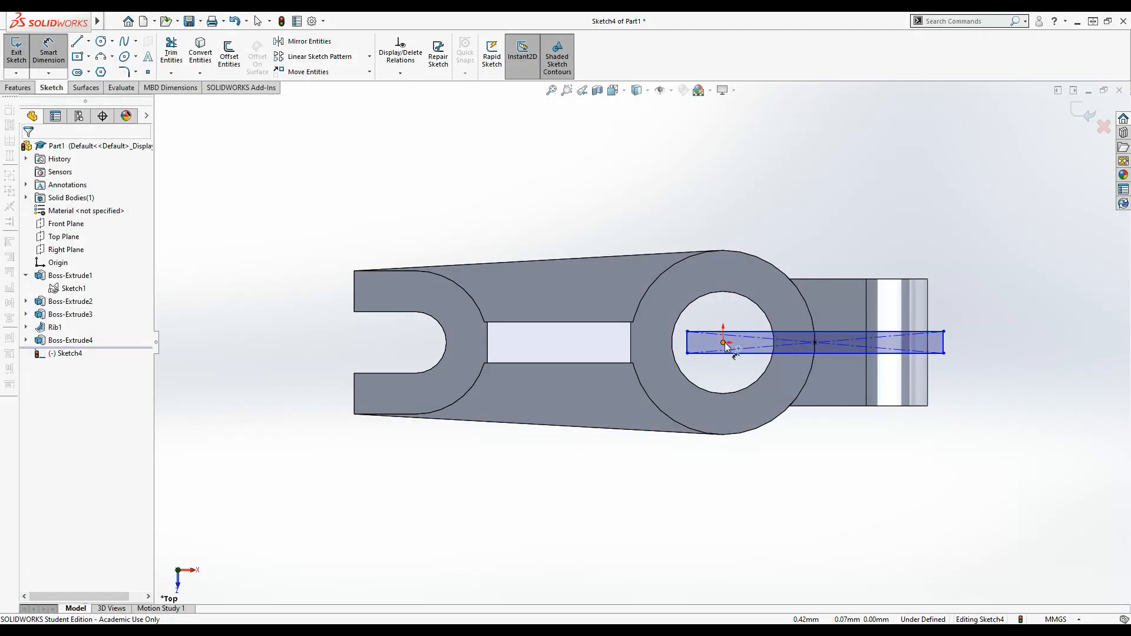
click(944, 347)
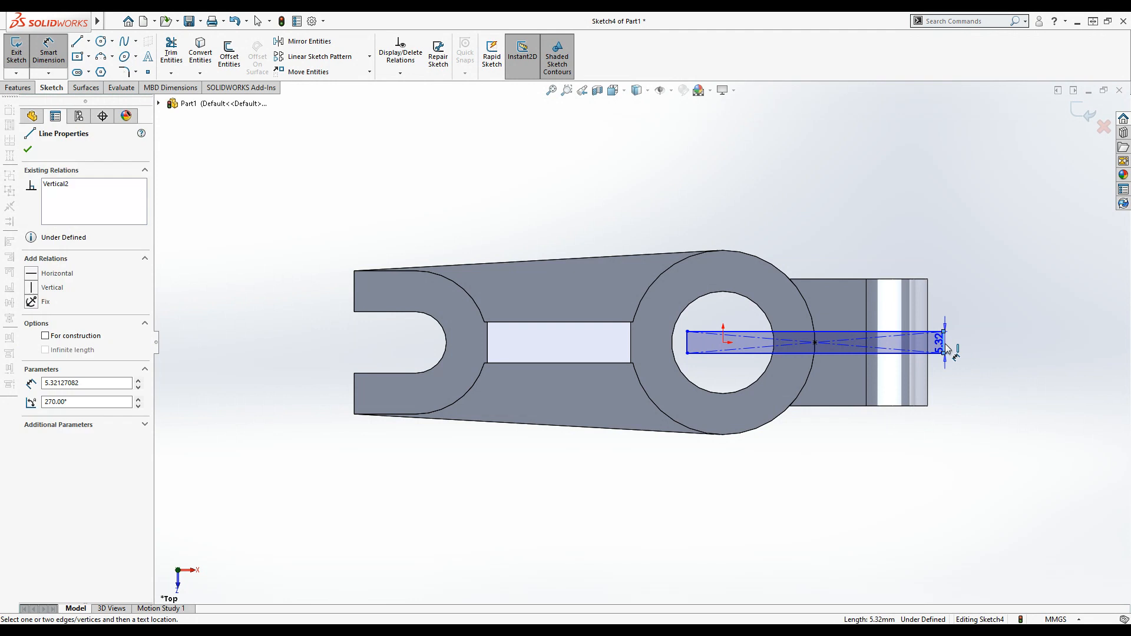
click(946, 349)
text(5)
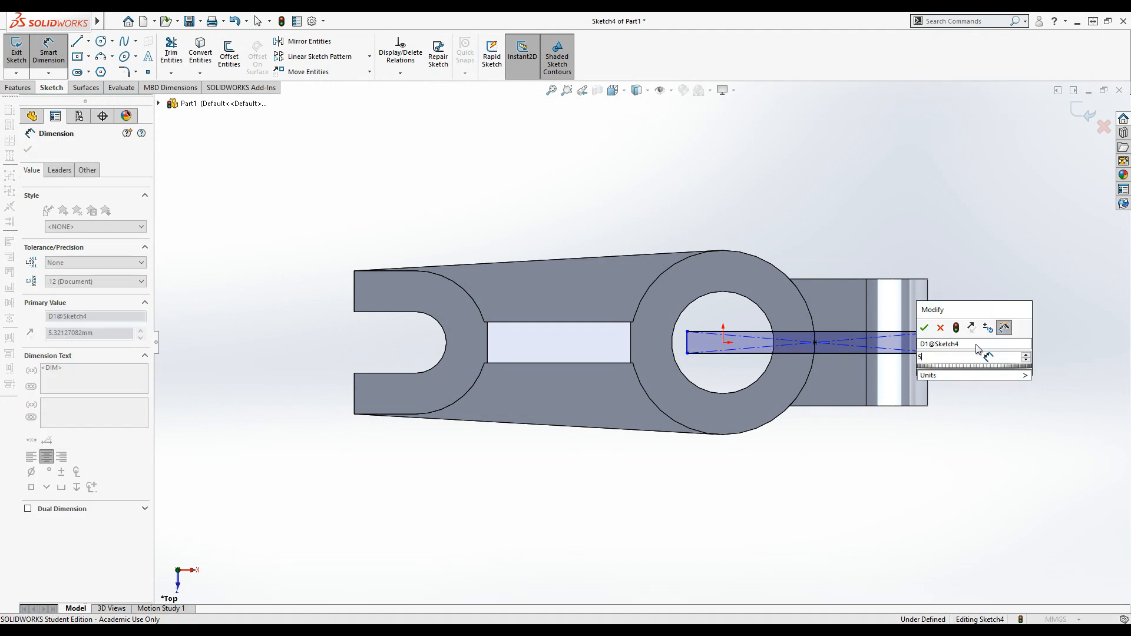
key(Return)
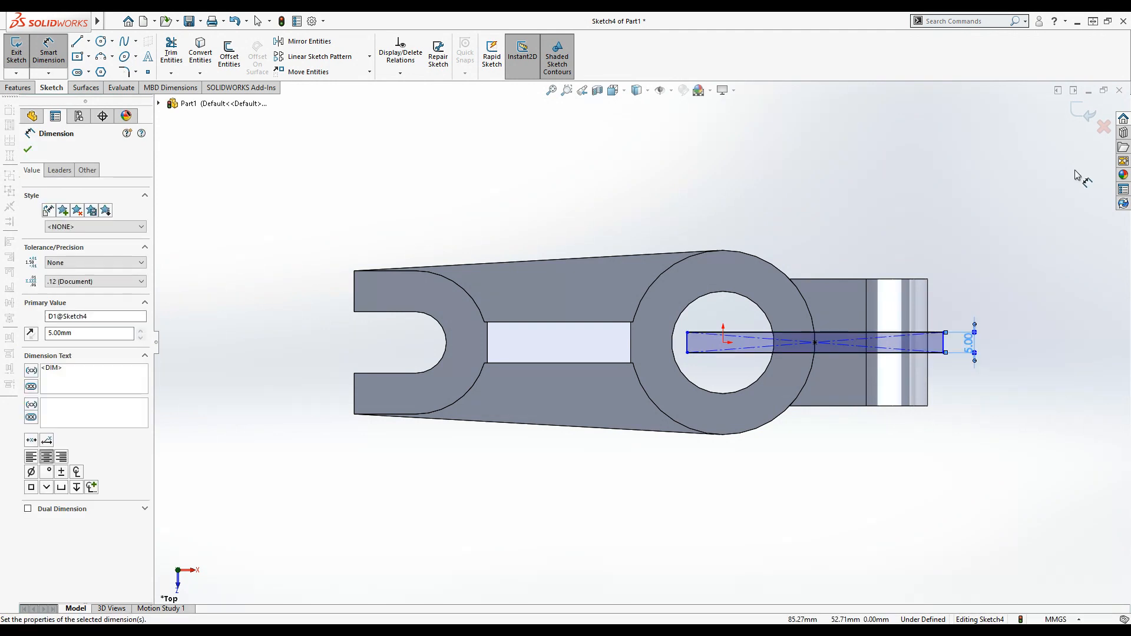
- Finish the slot sketch and open the cut extrusion's end condition choices
click(1075, 112)
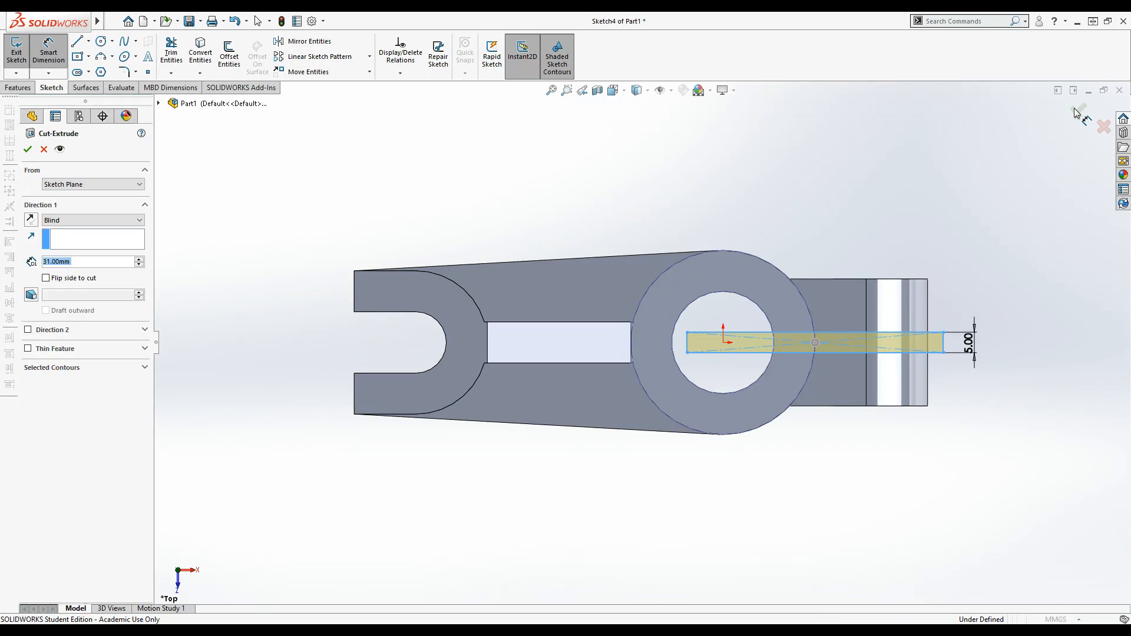
click(125, 222)
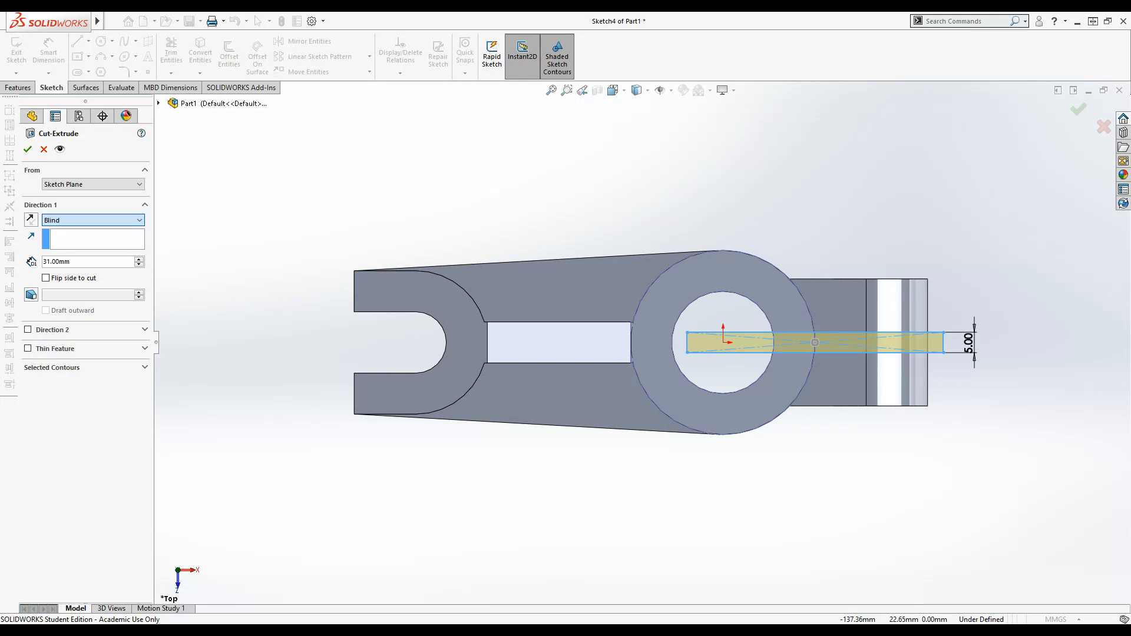